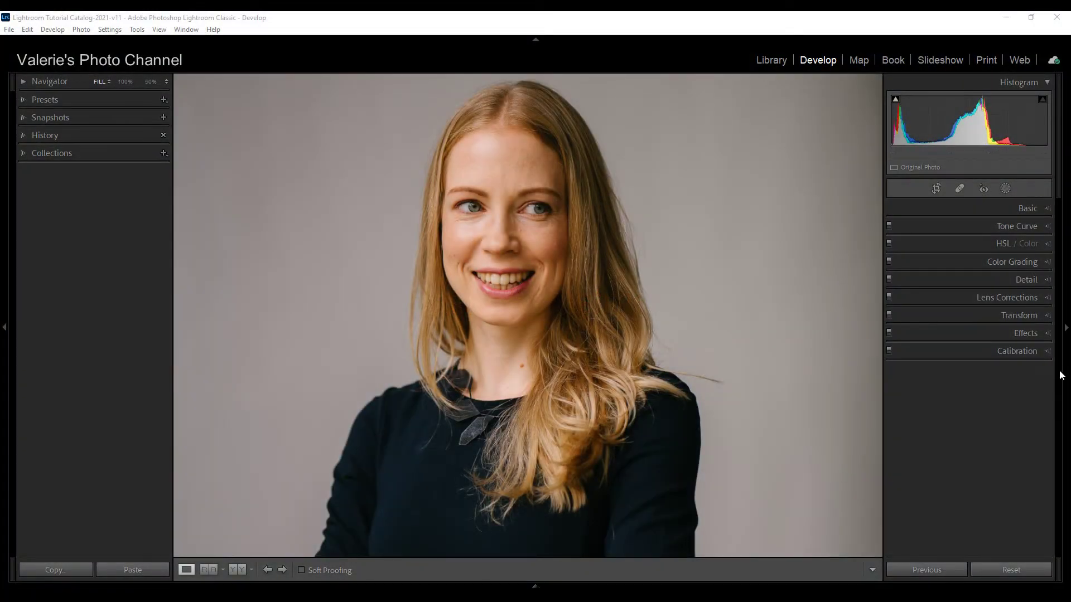
- Expand the Basic panel to show white balance As Shot and every slider at zero
click(1046, 209)
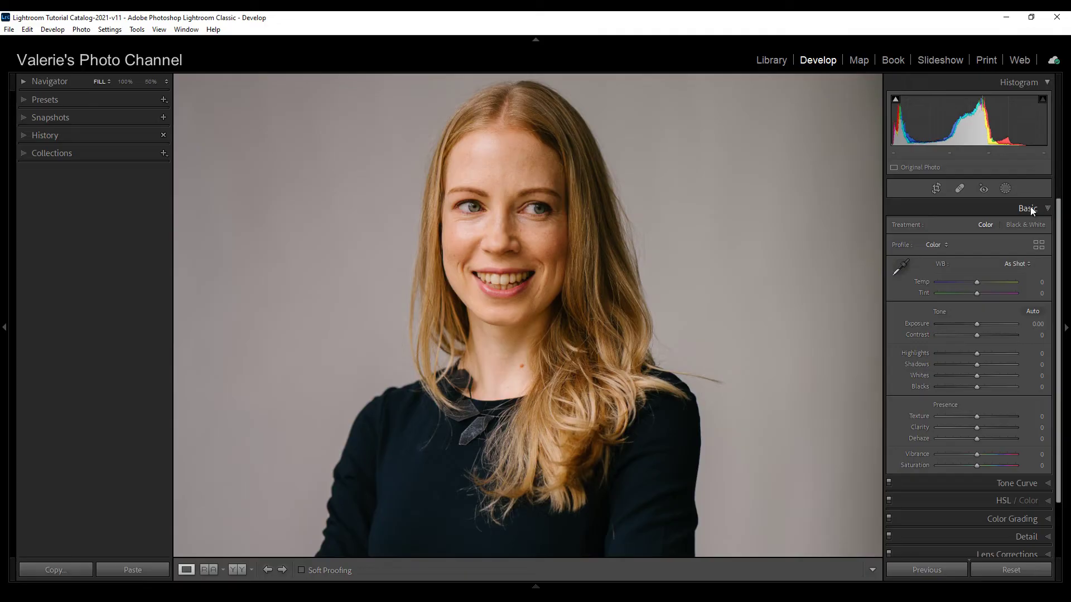
- Sample a neutral area near the eye to set a custom white balance of Temp −16, Tint −19
click(900, 268)
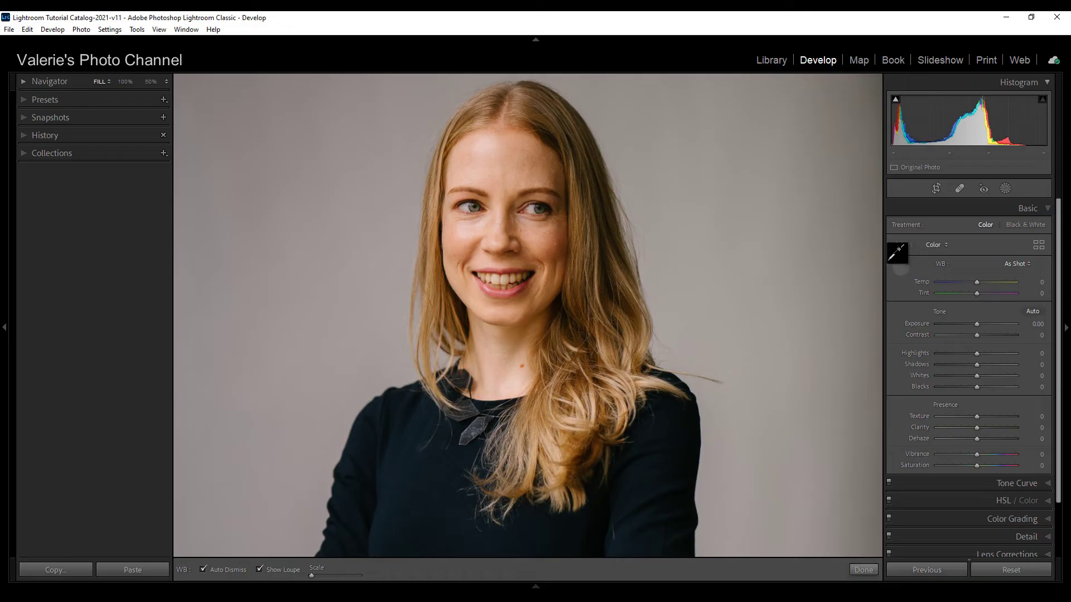
click(528, 209)
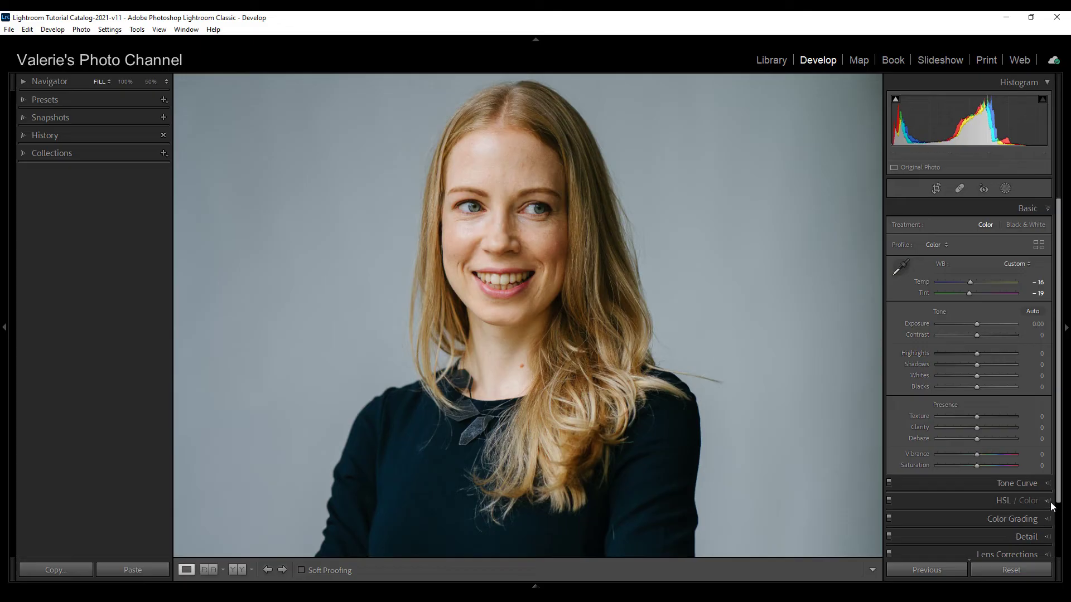
- Drag up on the skin in HSL Luminance to raise Orange to +15 and Yellow to +9
click(1032, 501)
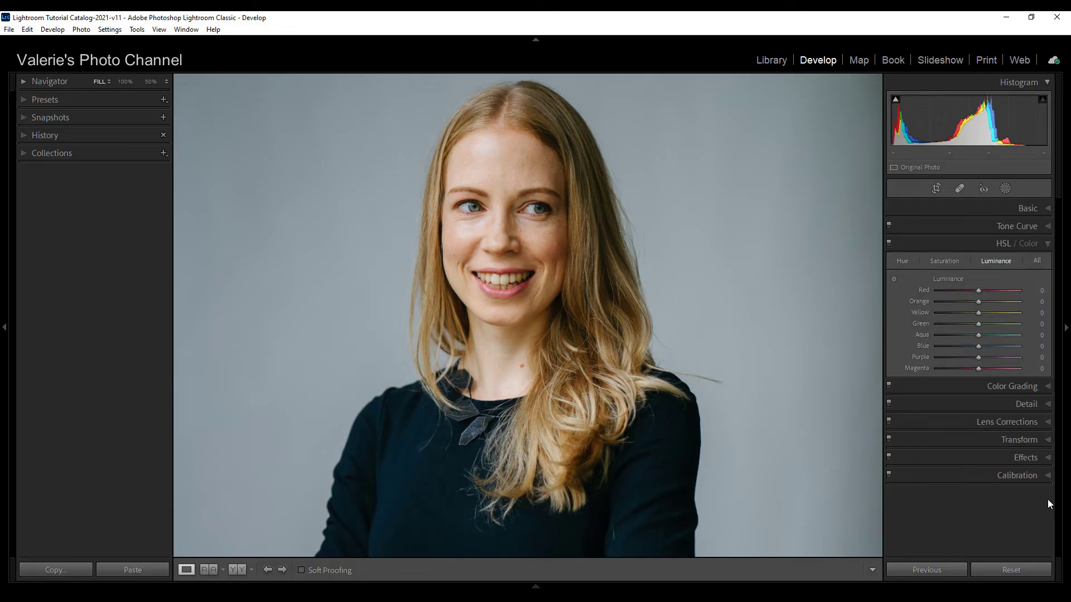
click(894, 280)
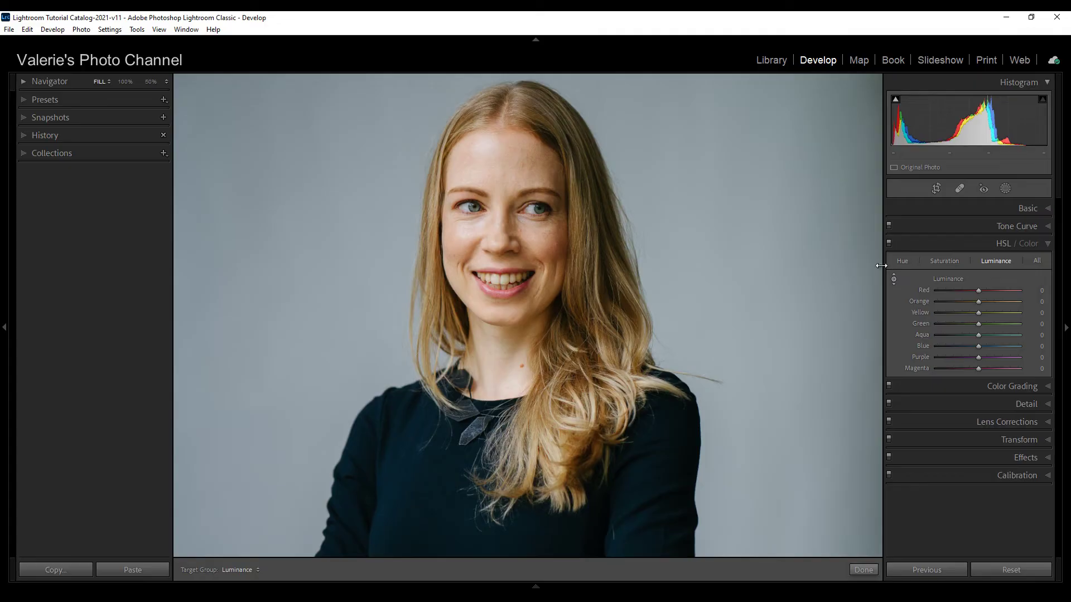
drag(456, 267, 458, 254)
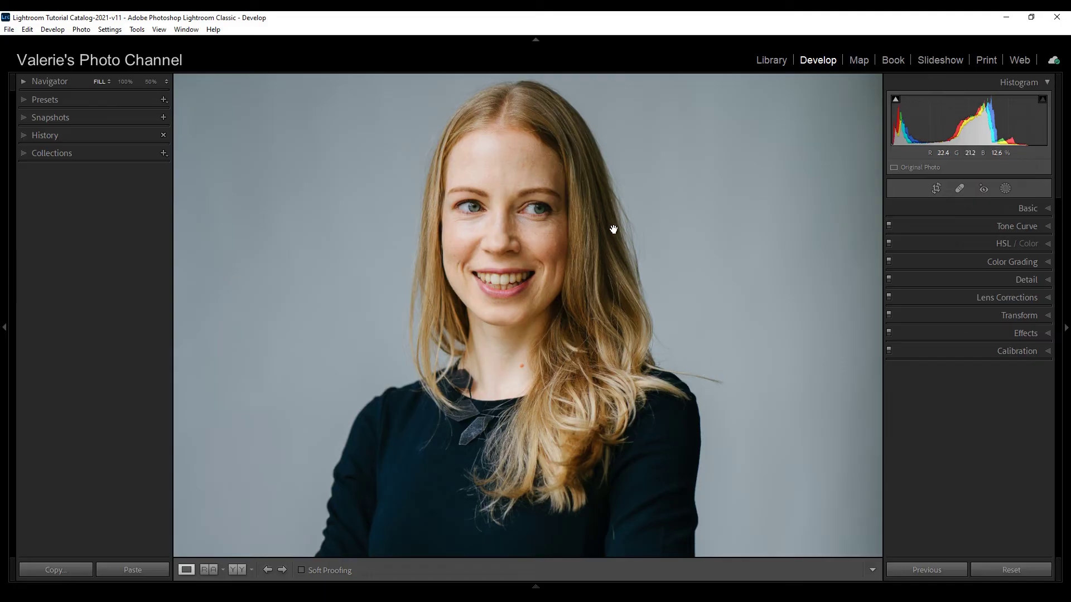
- Toggle between Fill and 100% zoom on the nose and mouth area
click(608, 287)
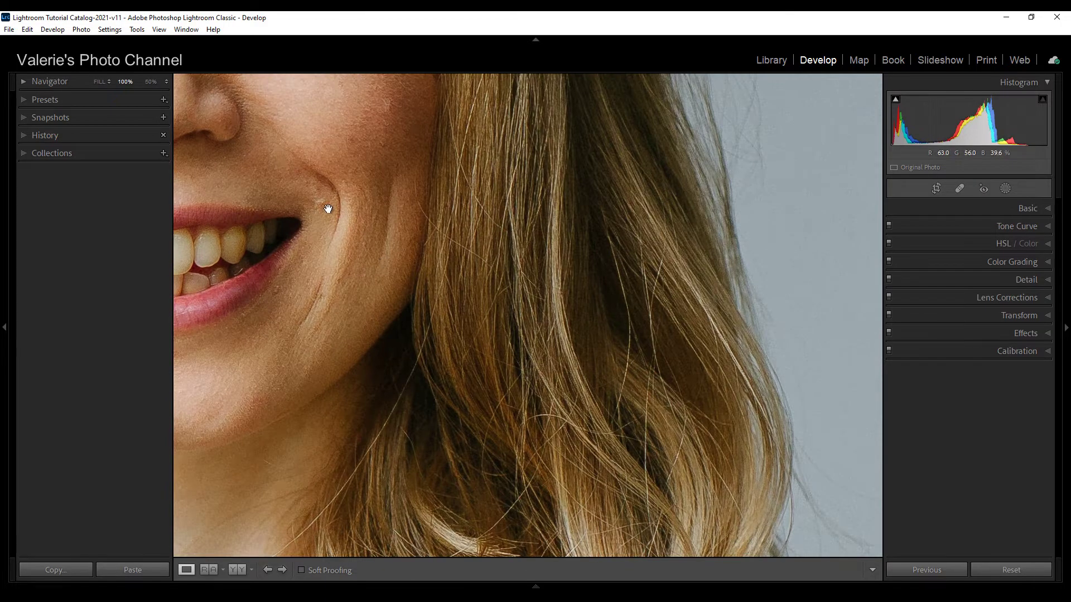
key(ctrl+equal)
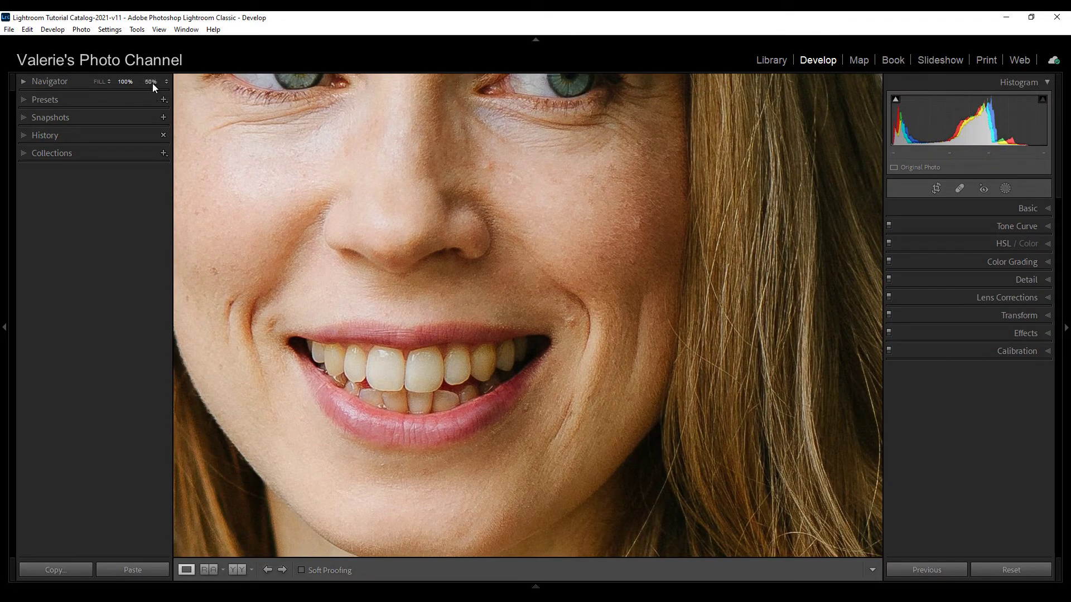
click(103, 81)
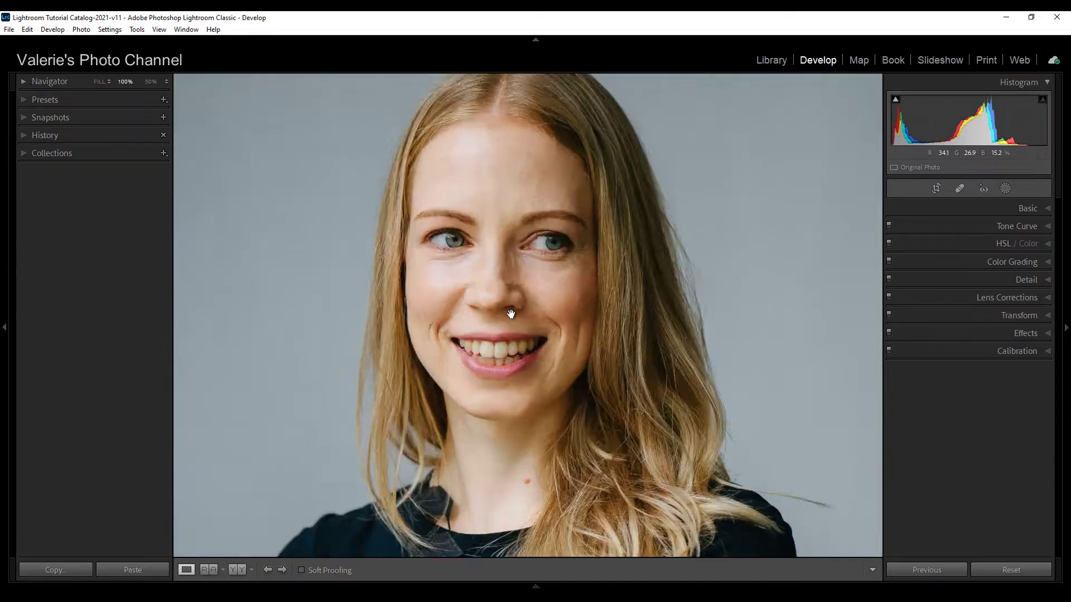
click(510, 314)
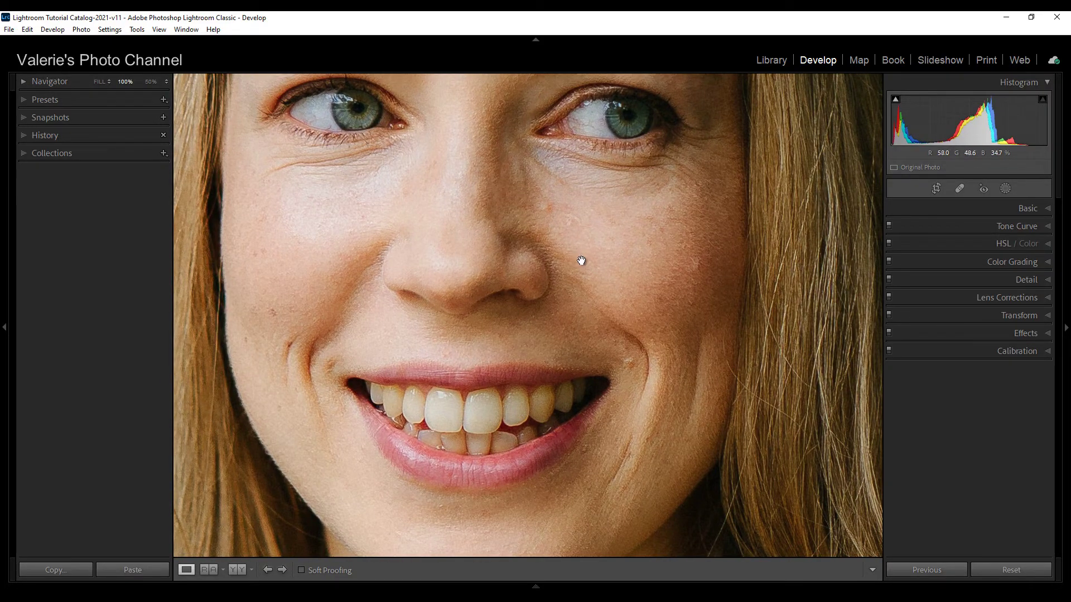
click(490, 229)
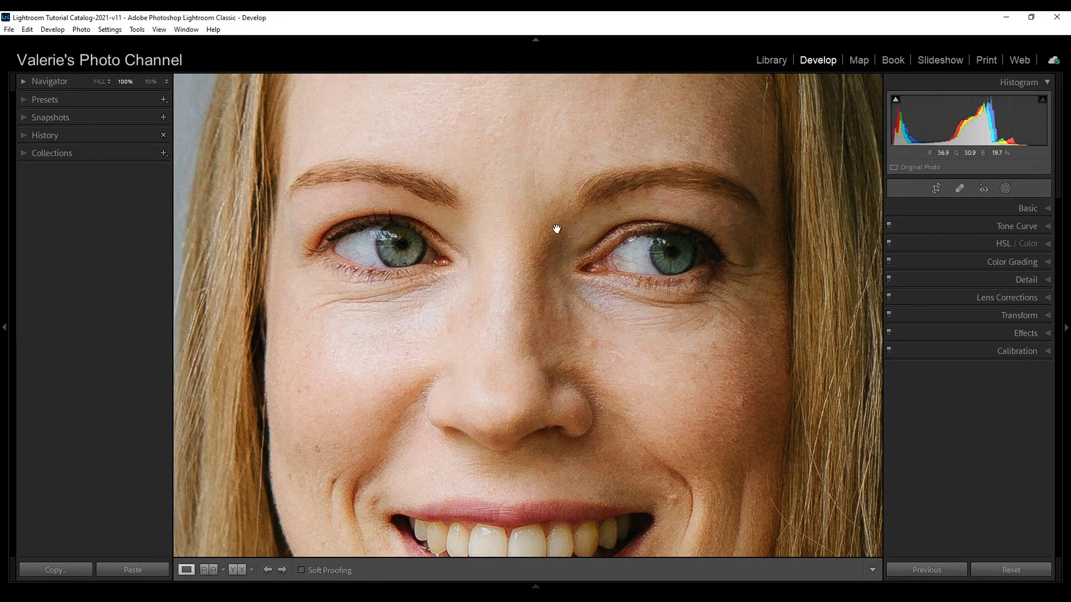
- At 100%, pan across the face from forehead to chin and neck, ending on the eyes and forehead
click(542, 279)
drag(542, 279, 480, 278)
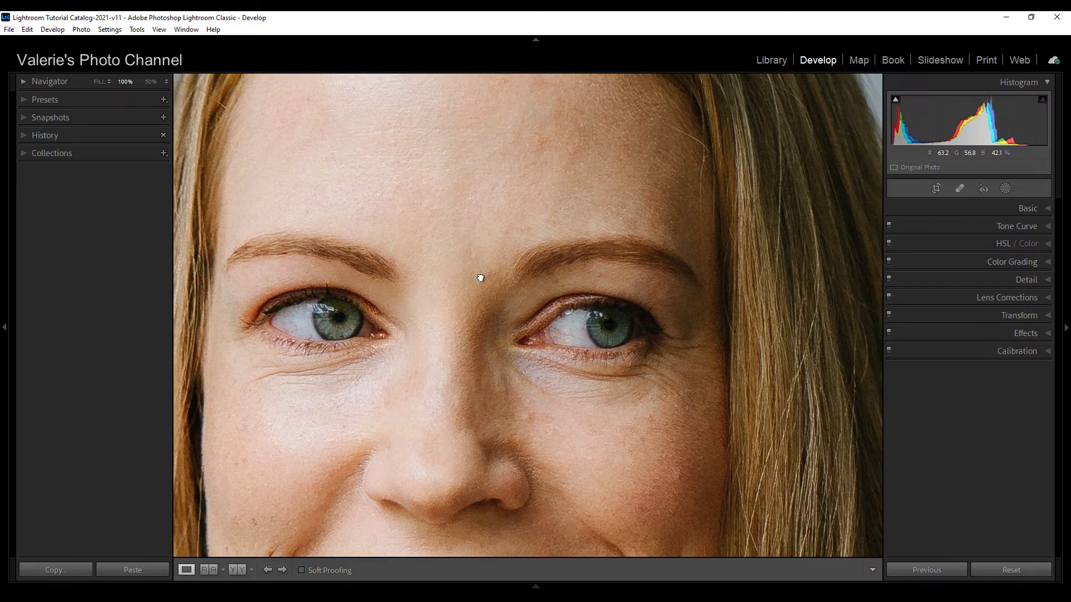
drag(580, 435, 557, 310)
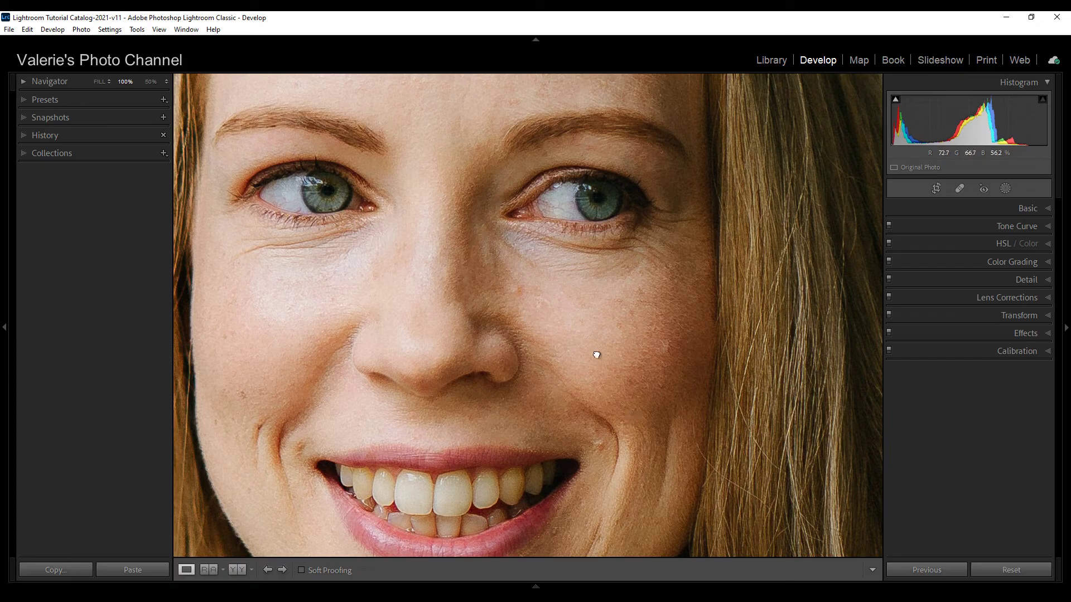
drag(597, 351, 666, 256)
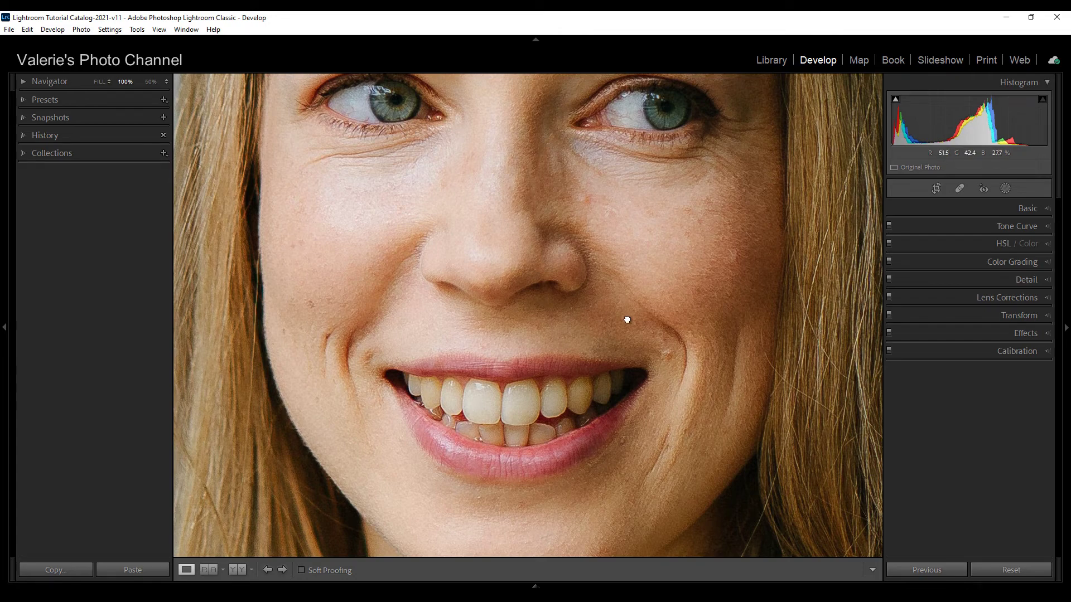
scroll(626, 318, down, 3)
drag(644, 446, 595, 268)
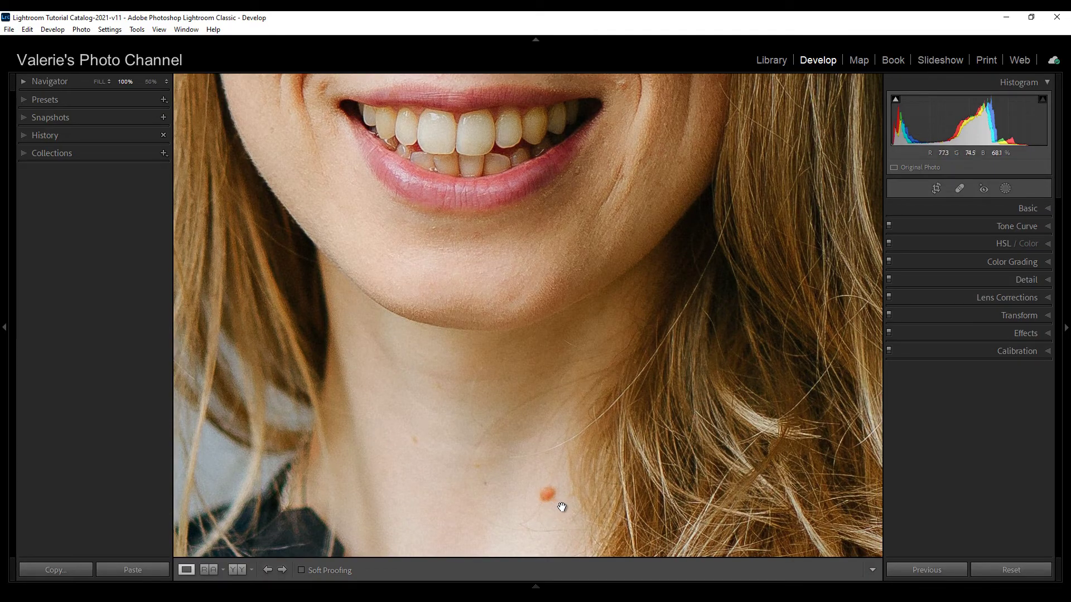
drag(598, 208, 584, 446)
drag(571, 241, 600, 462)
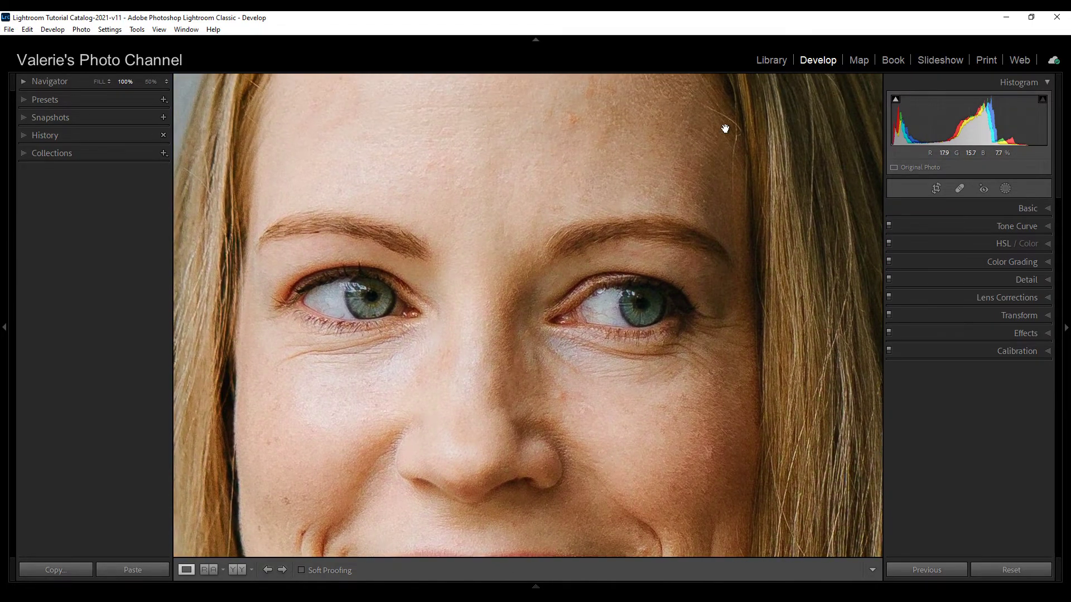
drag(679, 161, 676, 189)
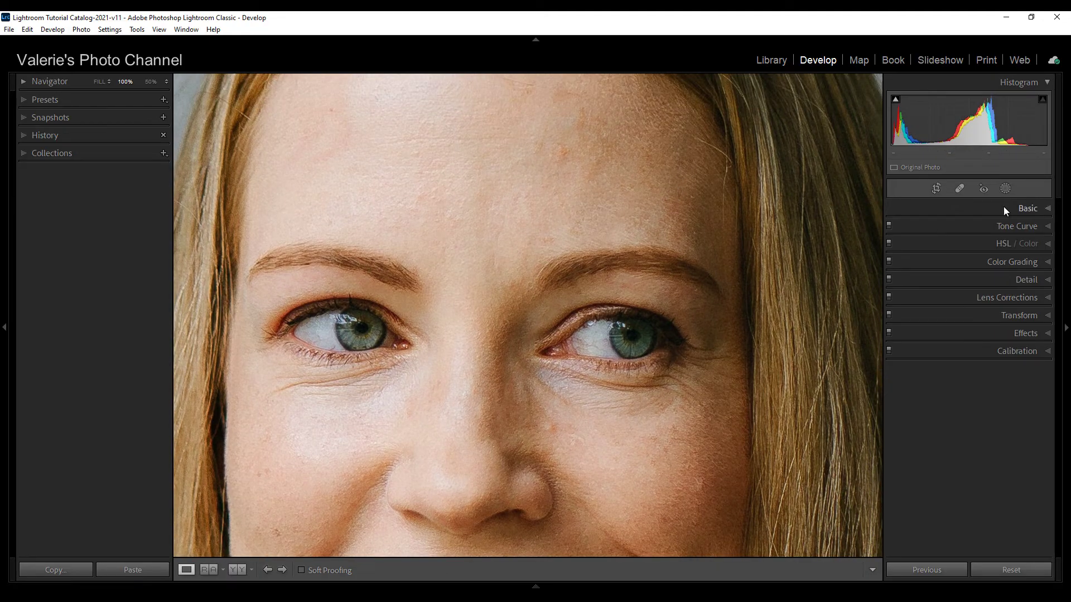
- Heal a forehead blemish with Spot Removal in Heal mode at a reduced brush size
click(960, 189)
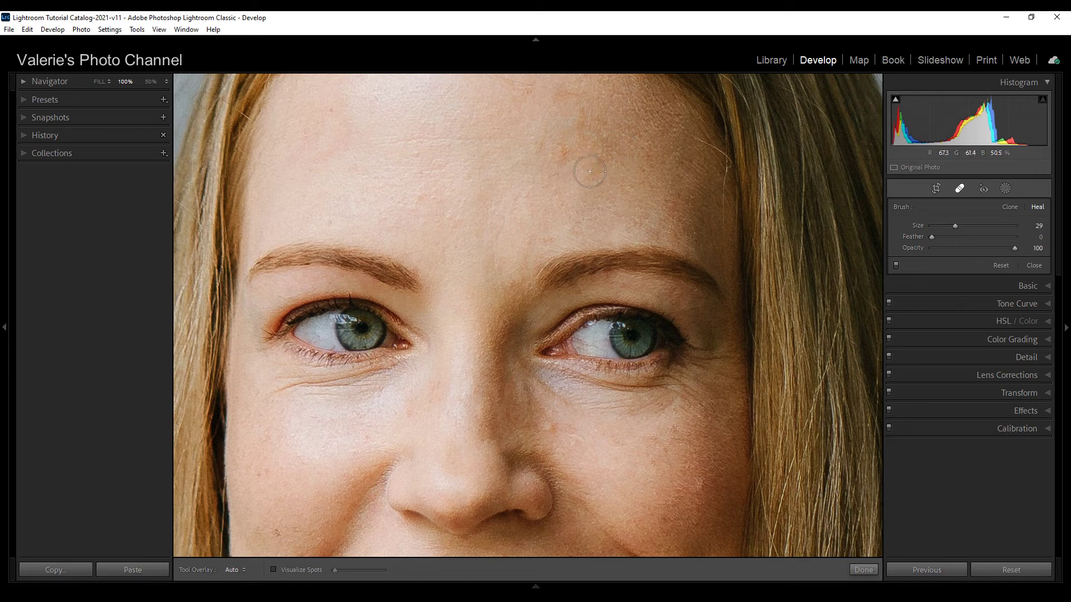
scroll(589, 172, down, 1)
scroll(586, 161, down, 1)
click(561, 155)
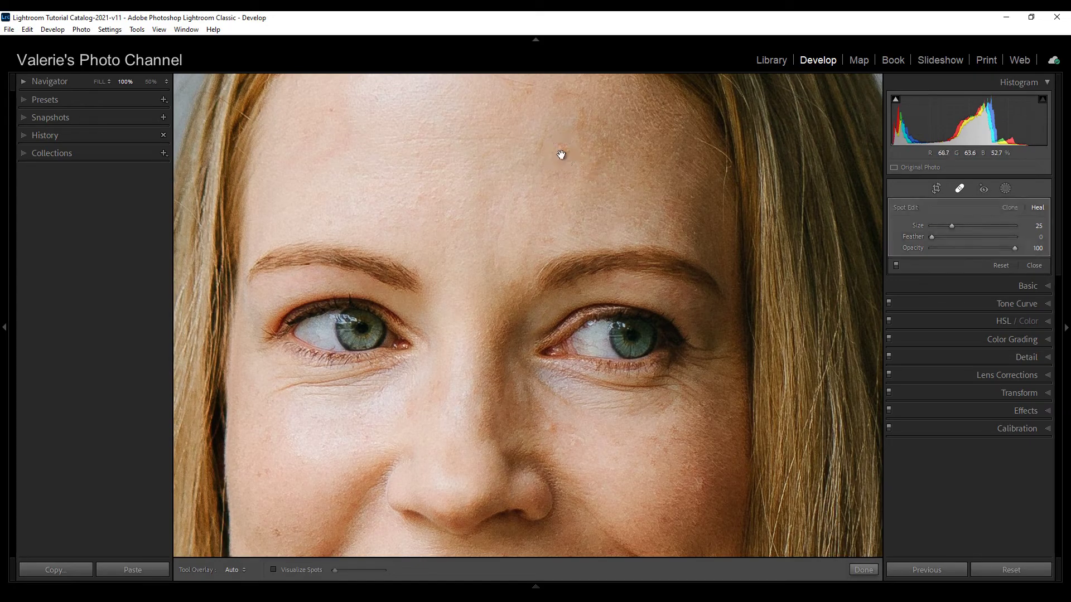
- Heal the blemishes beside the nose, on the cheek and beside the mouth, resampling the cheek from cleaner skin
drag(641, 119, 640, 222)
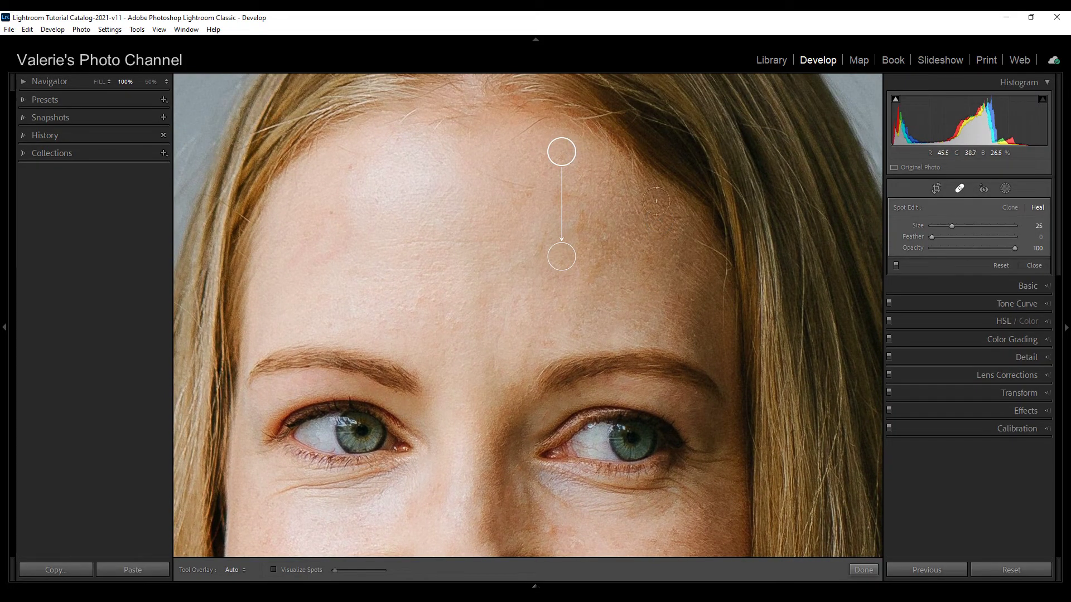
drag(653, 308, 640, 132)
drag(672, 357, 681, 231)
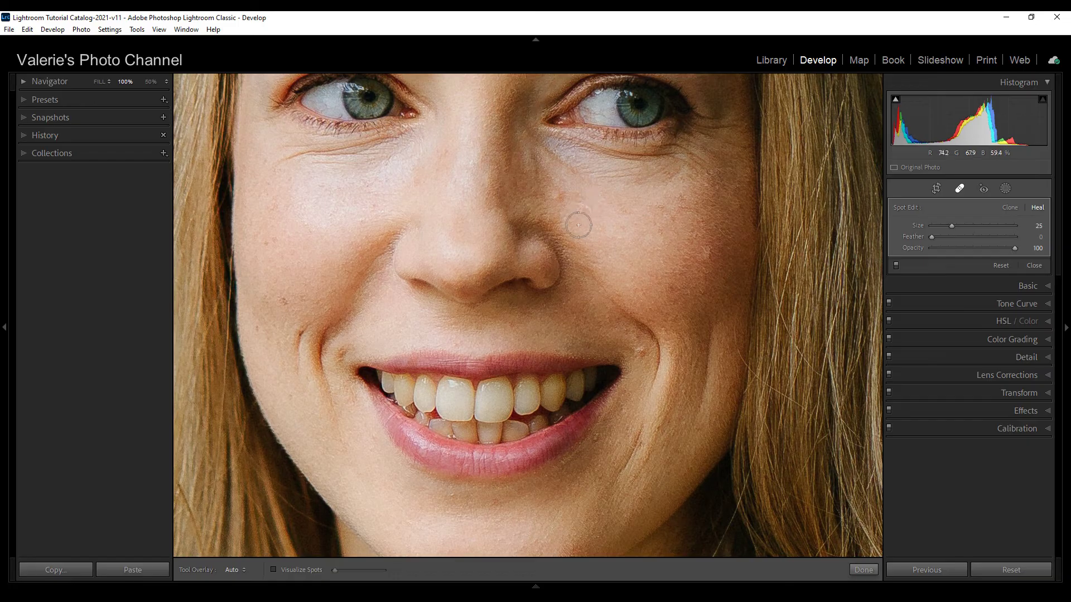
click(560, 198)
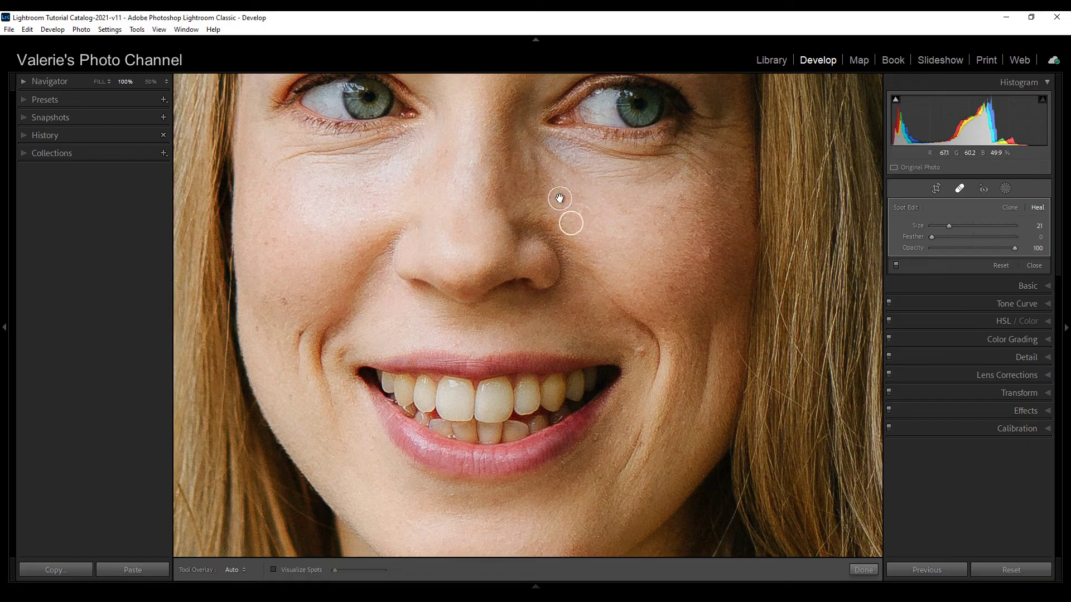
click(709, 255)
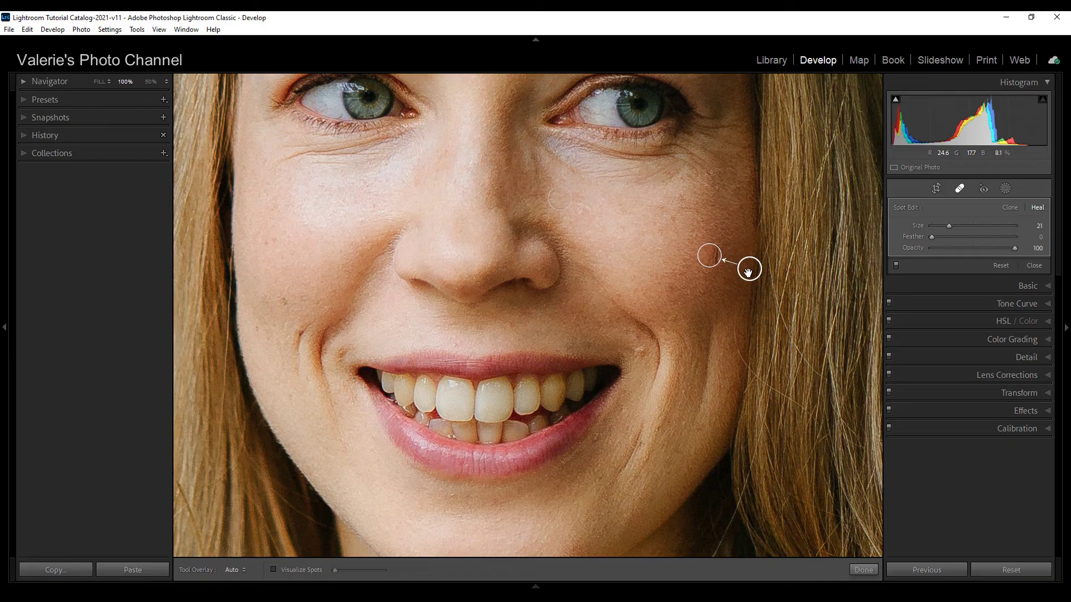
drag(749, 269, 703, 292)
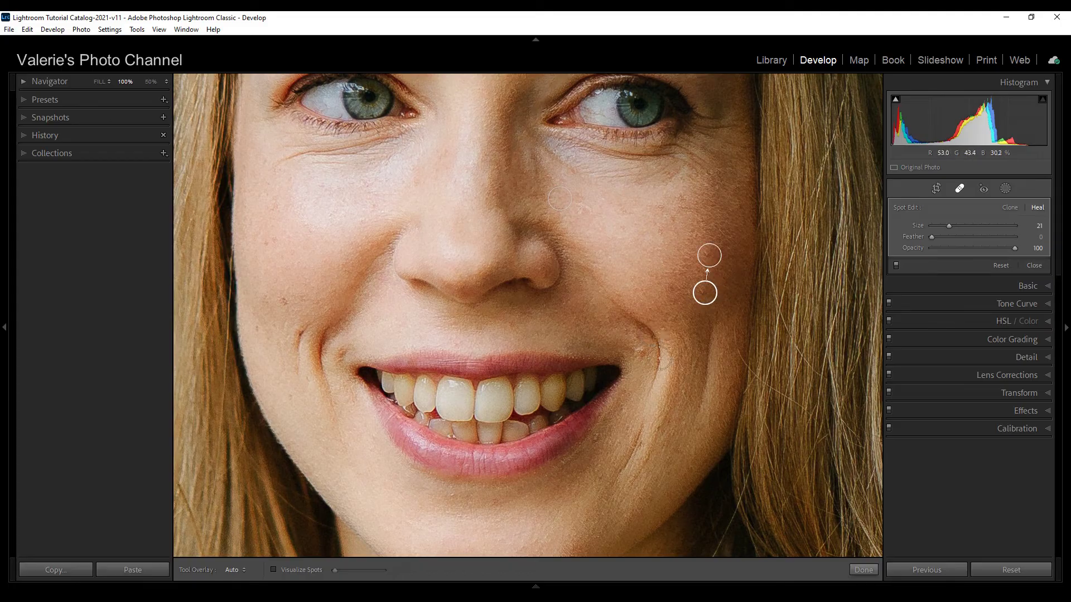
click(642, 354)
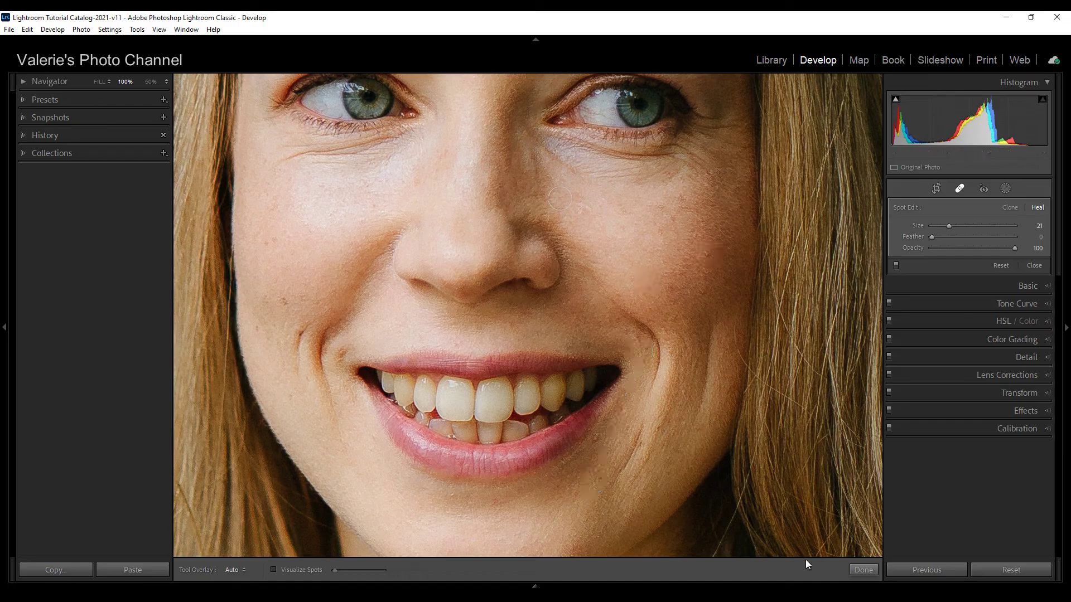
- Paint size-12 heal strokes over the forehead lines and blemish, then finish Spot Removal with Done
drag(636, 232, 635, 427)
drag(640, 168, 607, 309)
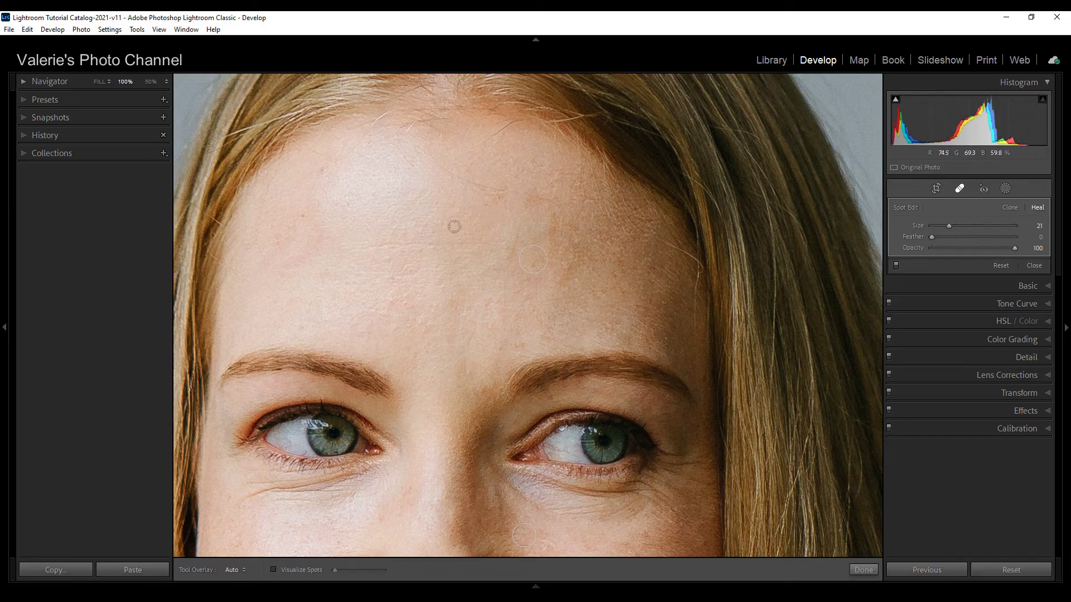
mouse_move(433, 158)
mouse_down()
mouse_move(493, 191)
mouse_move(548, 201)
mouse_up()
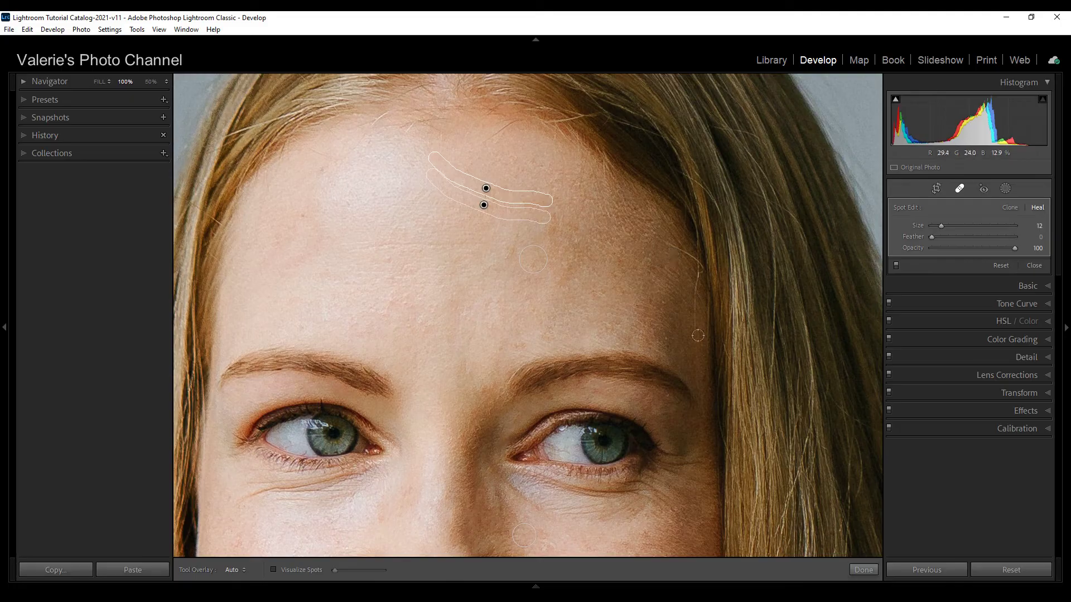
drag(669, 241, 701, 271)
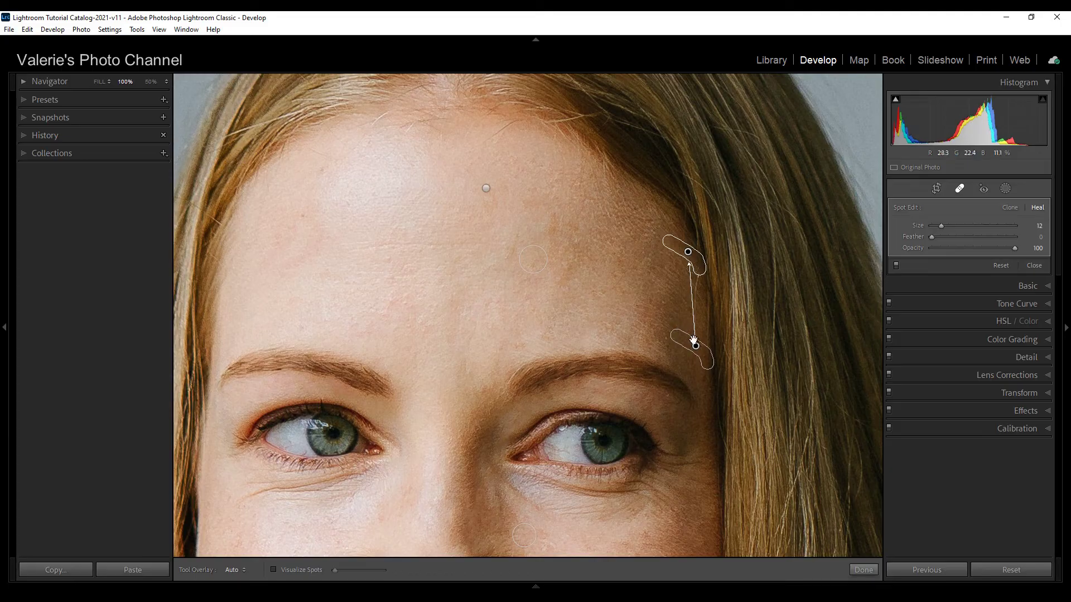
drag(697, 283, 695, 344)
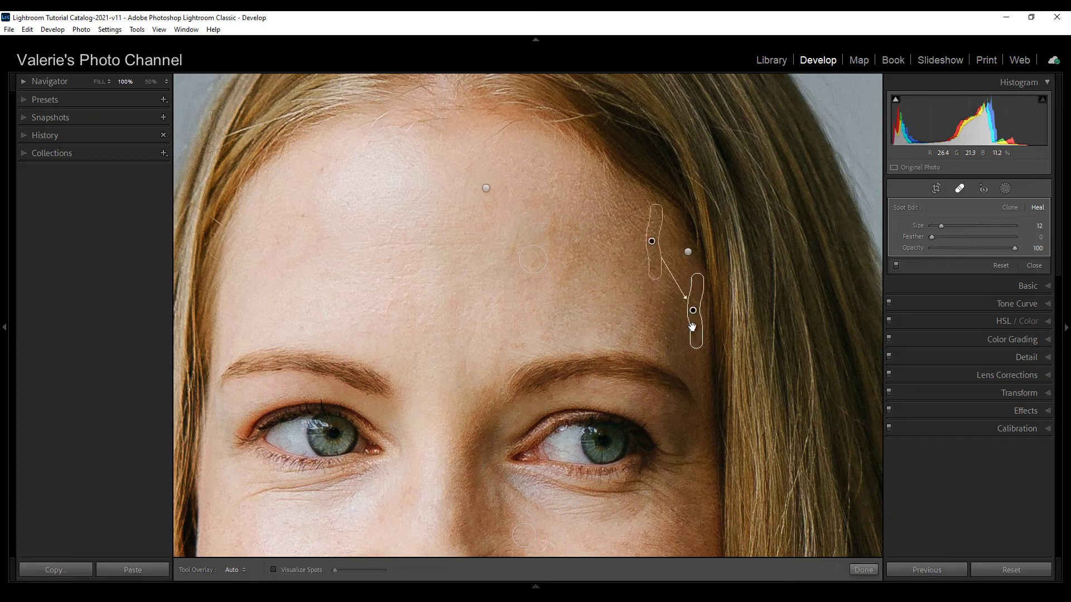
click(862, 570)
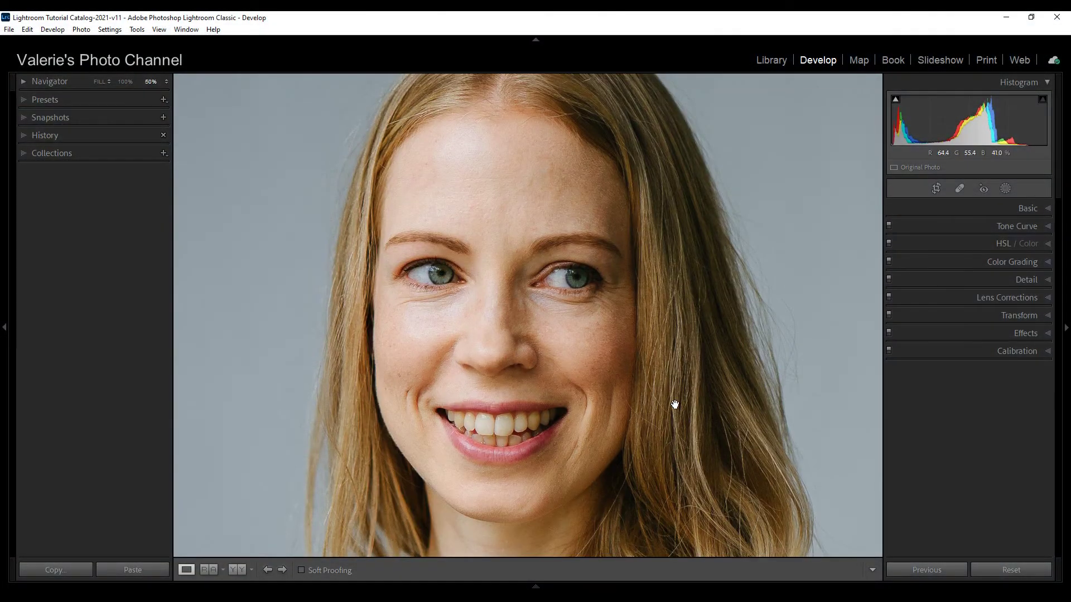
- Create a new brush mask and paint it across the forehead
click(1005, 190)
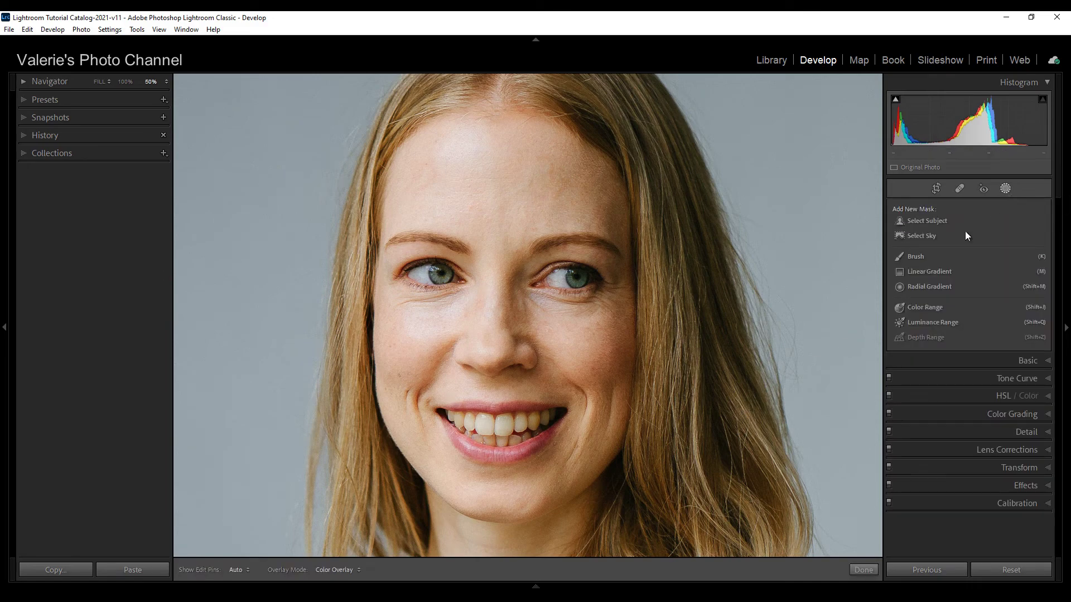
click(930, 255)
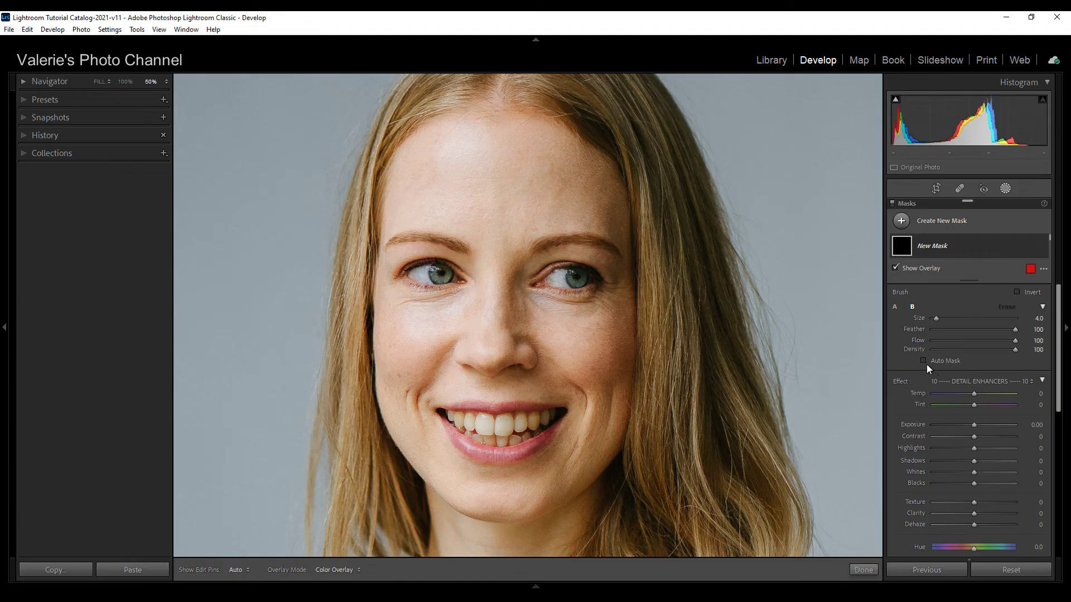
scroll(545, 184, up, 7)
scroll(545, 184, up, 2)
mouse_move(583, 192)
mouse_down()
mouse_move(495, 156)
mouse_move(412, 189)
mouse_move(547, 191)
mouse_move(504, 215)
mouse_move(575, 196)
mouse_move(551, 160)
mouse_move(508, 153)
mouse_move(450, 158)
mouse_move(399, 192)
mouse_move(456, 184)
mouse_move(487, 196)
mouse_move(505, 256)
mouse_move(495, 338)
mouse_move(471, 336)
mouse_move(477, 298)
mouse_move(406, 326)
mouse_move(400, 395)
mouse_move(393, 386)
mouse_move(408, 428)
mouse_move(480, 499)
mouse_move(539, 496)
mouse_move(584, 459)
mouse_move(609, 337)
mouse_move(610, 411)
mouse_move(603, 341)
mouse_move(526, 313)
mouse_move(564, 332)
mouse_move(593, 366)
mouse_move(433, 357)
mouse_move(435, 373)
mouse_move(521, 365)
mouse_move(580, 390)
mouse_move(581, 431)
mouse_move(556, 466)
mouse_move(504, 486)
mouse_move(442, 465)
mouse_move(377, 323)
mouse_move(350, 300)
mouse_up()
- Shrink the brush and Alt-erase the mask near the eye corner
key(bracketleft)
key(bracketleft)
key(h)
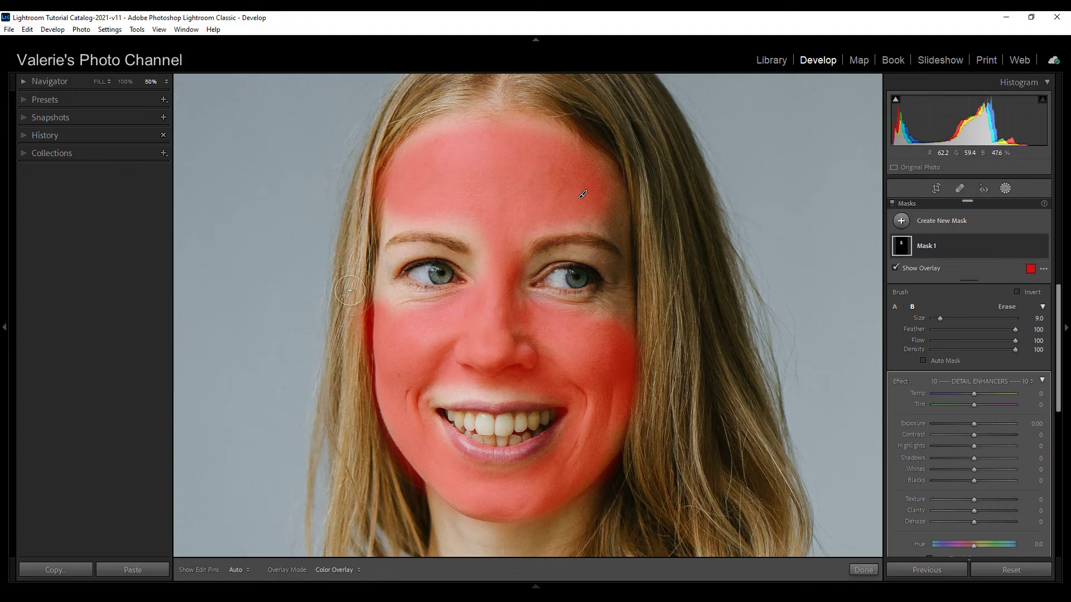
key(bracketleft)
key(bracketleft)
key(bracketleft)
key(bracketleft)
key(h)
key(a)
key(alt)
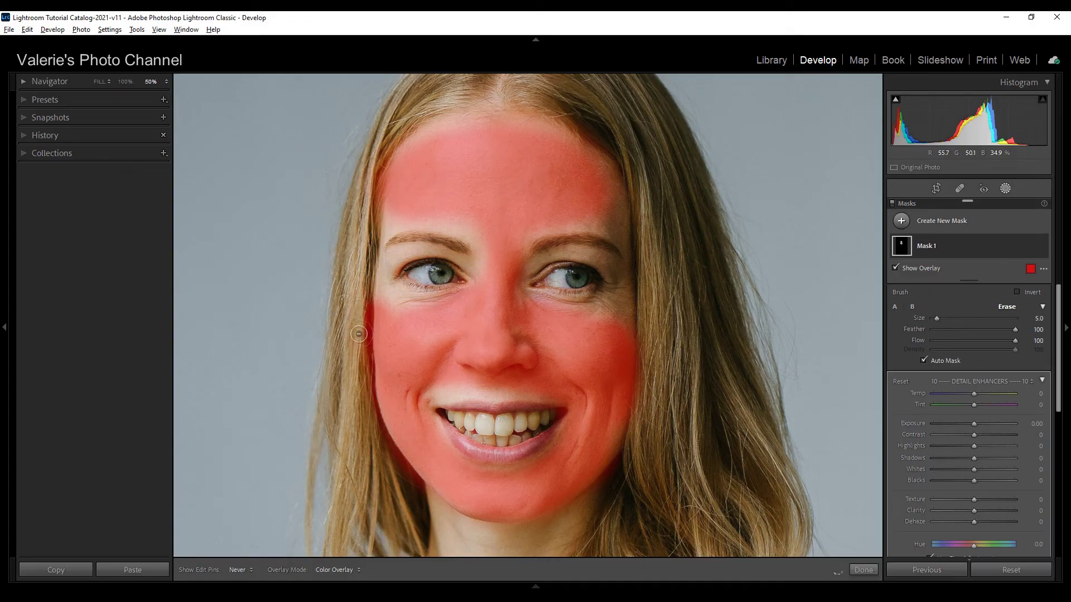
key(bracketright)
key(bracketright)
key(bracketright)
key(bracketright)
key(a)
key(h)
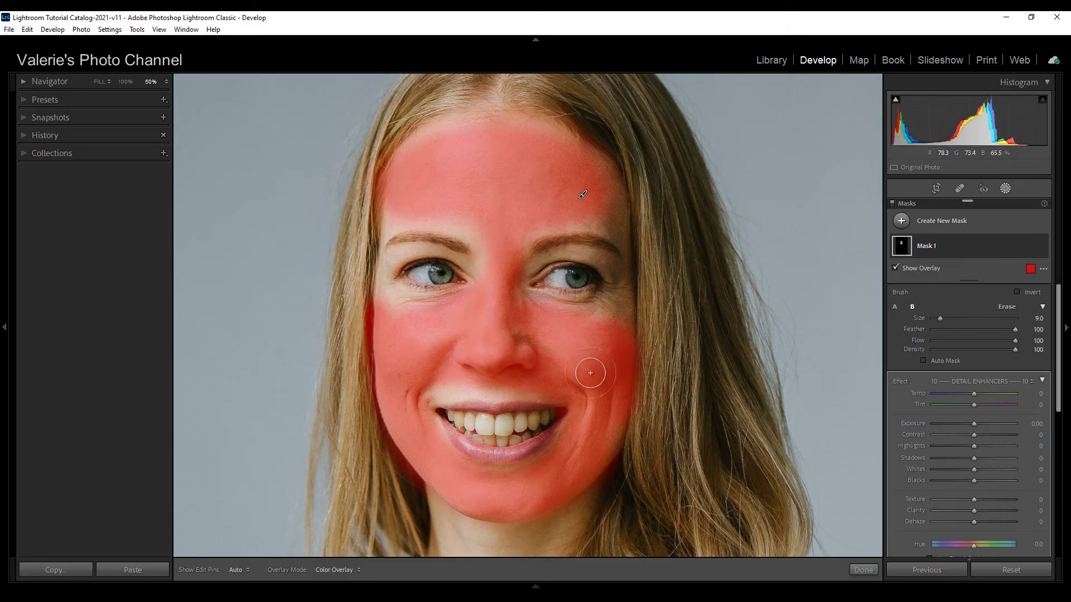
key(bracketleft)
key(bracketleft)
key(bracketleft)
key(h)
drag(613, 314, 617, 313)
key(h)
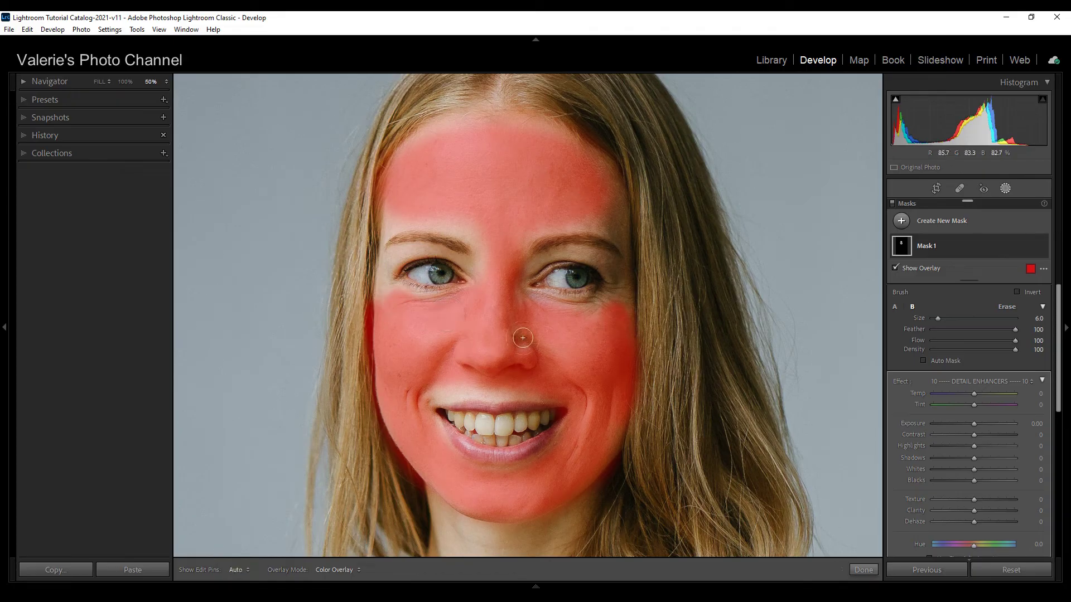
key(h)
scroll(612, 269, down, 3)
- Extend the mask over the upper eyelid and outer eye-corner skin
drag(612, 269, 557, 258)
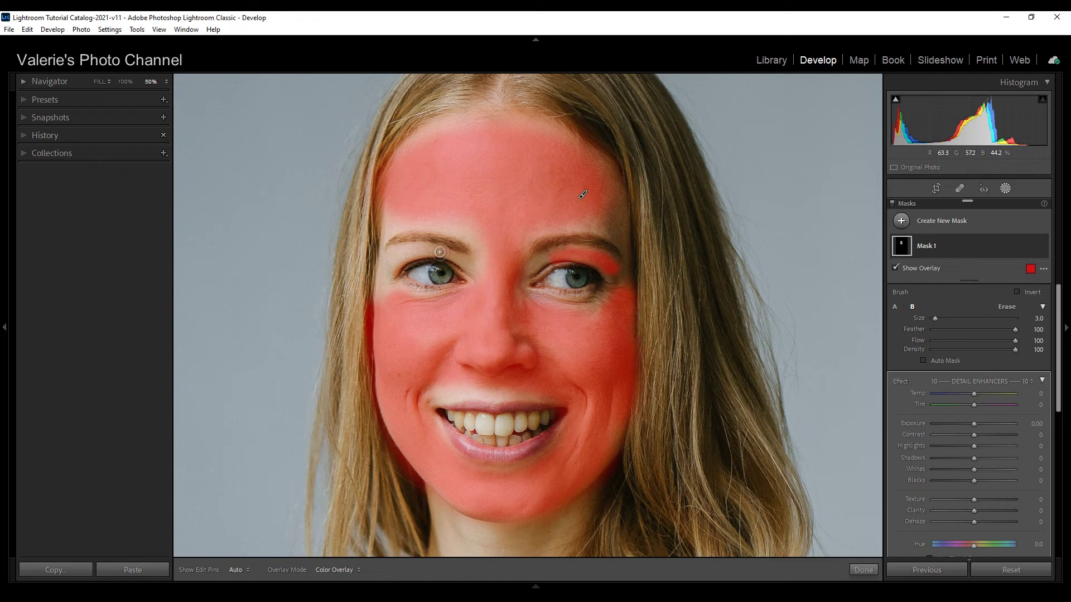
mouse_move(427, 250)
mouse_down()
mouse_move(400, 252)
mouse_move(389, 291)
mouse_up()
key(h)
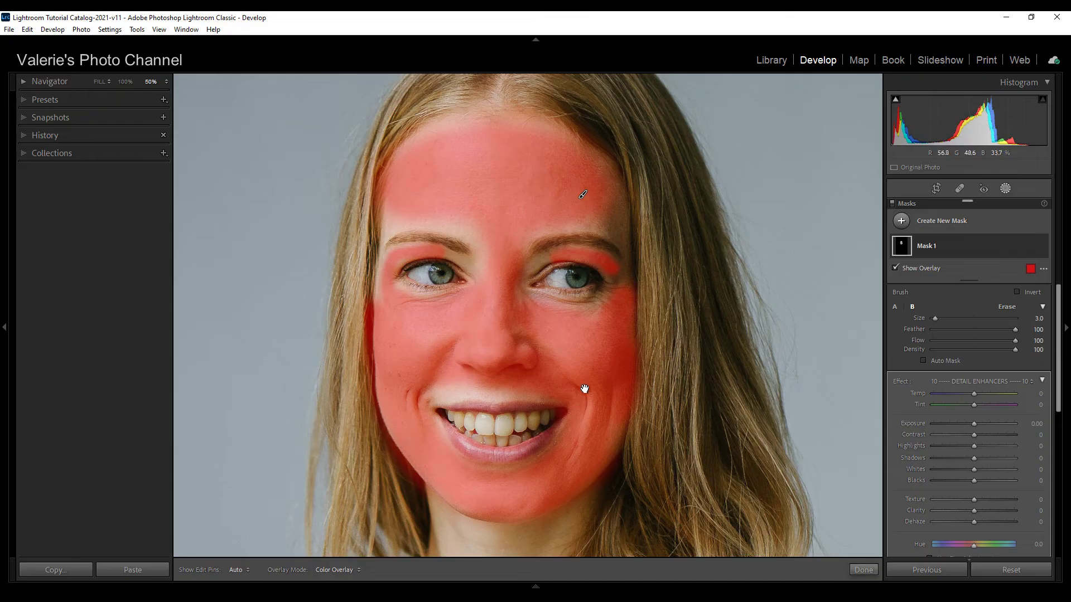
drag(590, 378, 597, 232)
mouse_move(567, 383)
mouse_down()
mouse_move(486, 348)
mouse_move(463, 268)
mouse_move(476, 345)
mouse_move(461, 287)
mouse_move(500, 361)
mouse_move(568, 269)
mouse_move(536, 348)
mouse_move(536, 388)
mouse_move(527, 400)
mouse_move(483, 403)
mouse_move(546, 403)
mouse_move(542, 369)
mouse_move(539, 392)
mouse_move(508, 406)
mouse_move(478, 353)
mouse_move(477, 392)
mouse_up()
scroll(495, 311, up, 3)
scroll(495, 311, up, 4)
- Enlarge the brush for the neck and mask the skin along the upper lip
key(h)
key(h)
scroll(543, 152, down, 4)
key(h)
drag(543, 151, 446, 159)
key(h)
drag(719, 182, 724, 341)
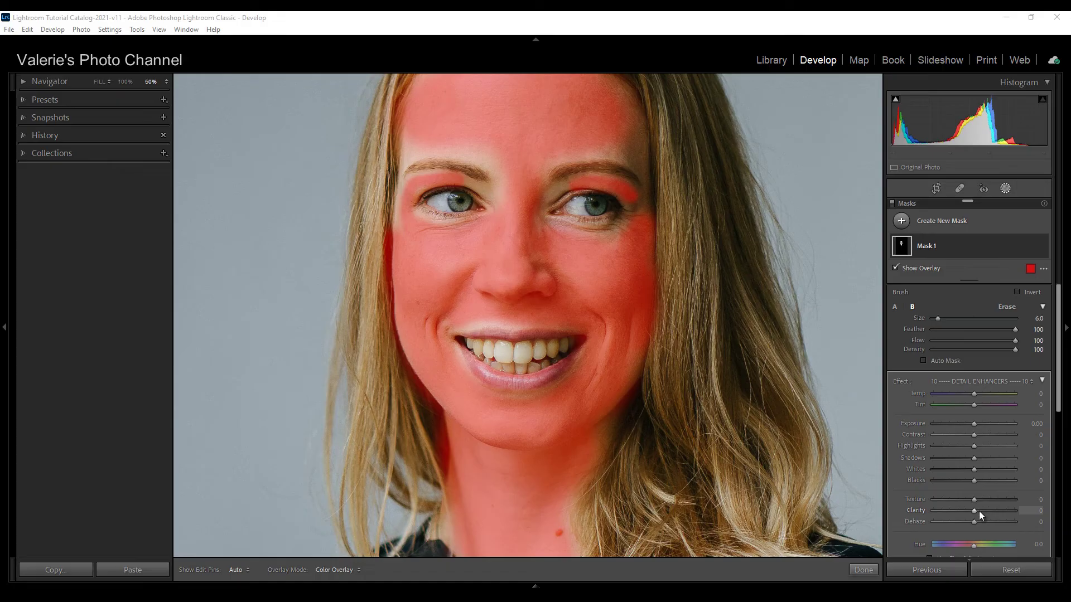
key(o)
drag(975, 510, 944, 512)
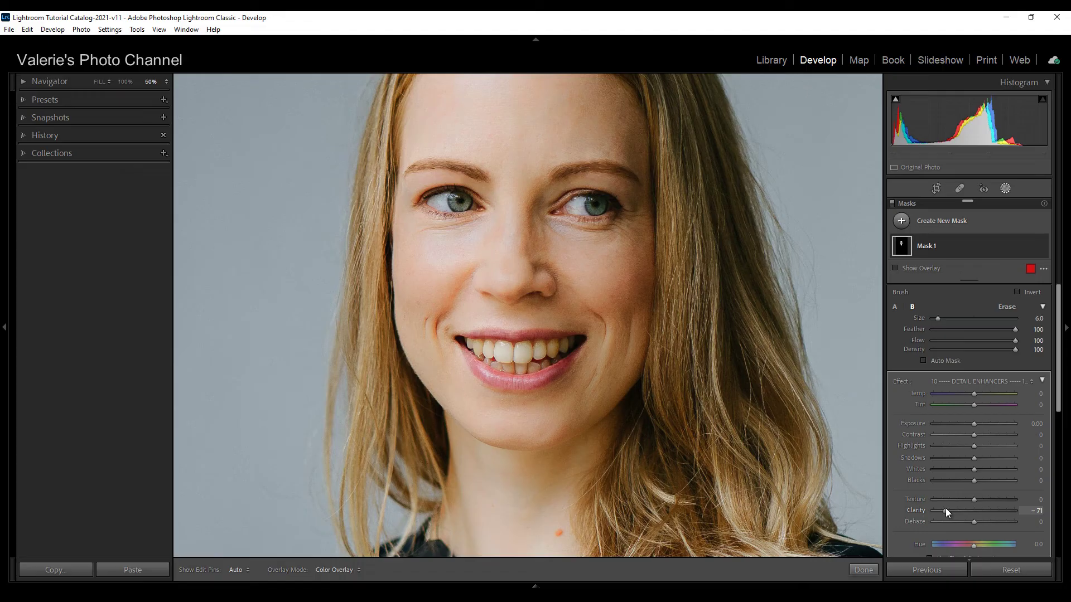
mouse_move(949, 511)
mouse_down()
mouse_move(991, 512)
mouse_move(947, 511)
mouse_up()
double_click(918, 510)
key(o)
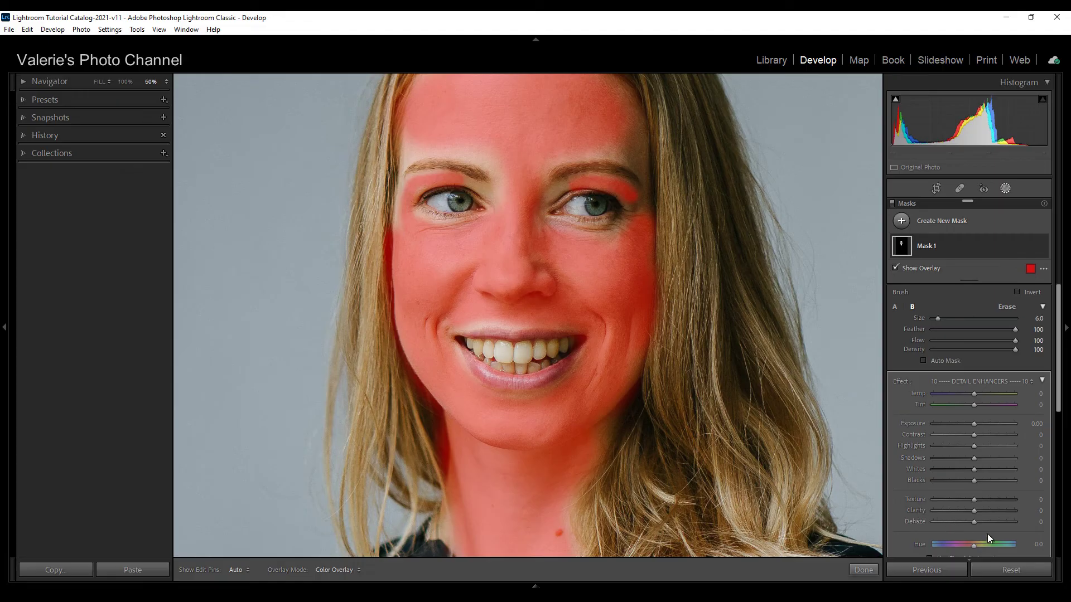
key(o)
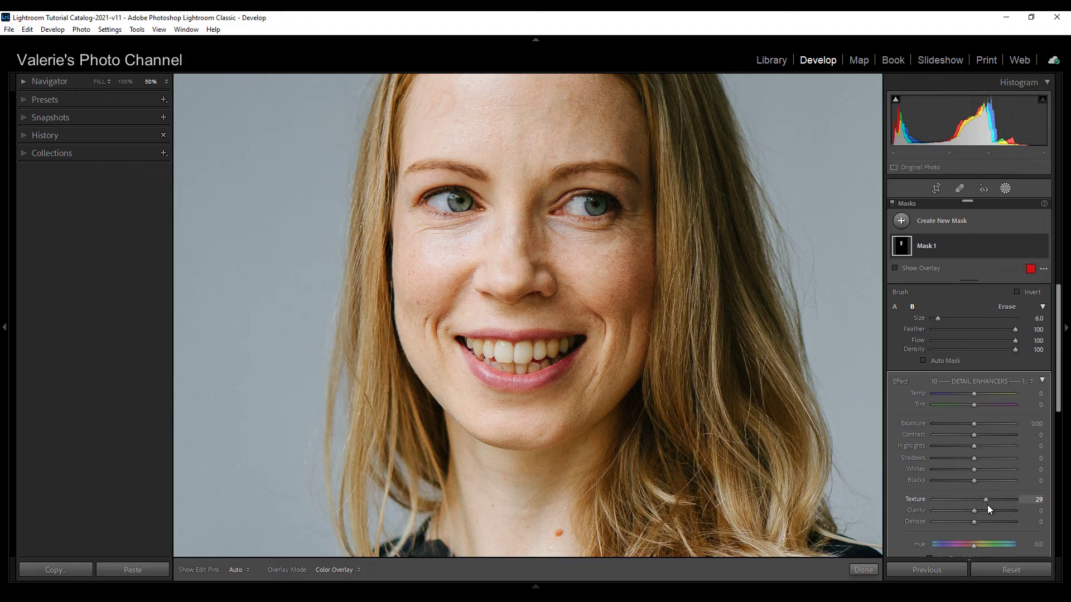
drag(1001, 509, 948, 503)
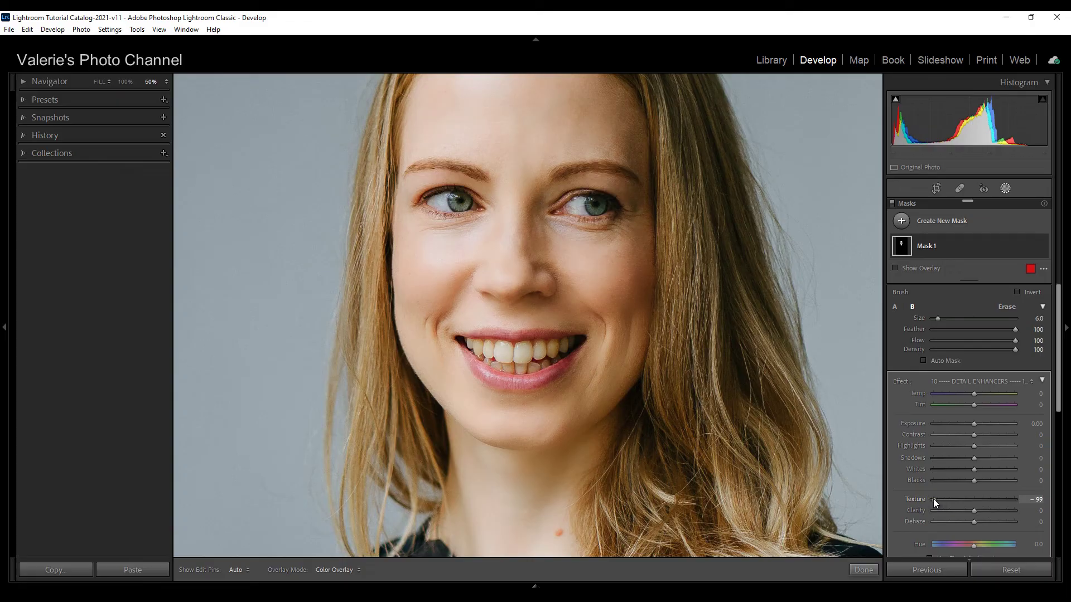
double_click(923, 498)
key(o)
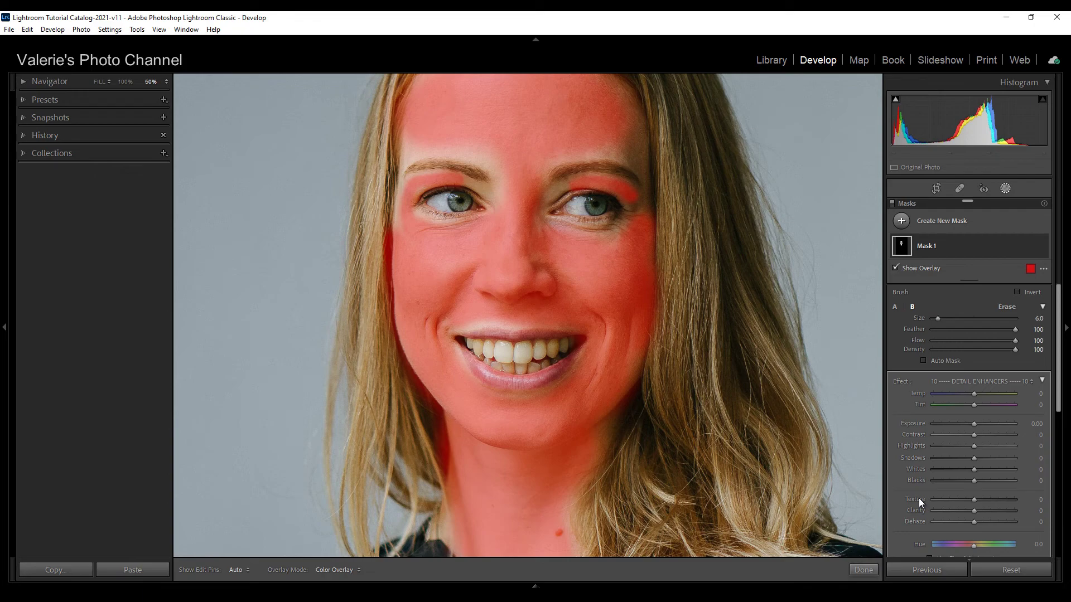
- Open Mask 1's Effect preset list and scroll down to Soften Skin and Soften Skin (Lite)
click(1031, 382)
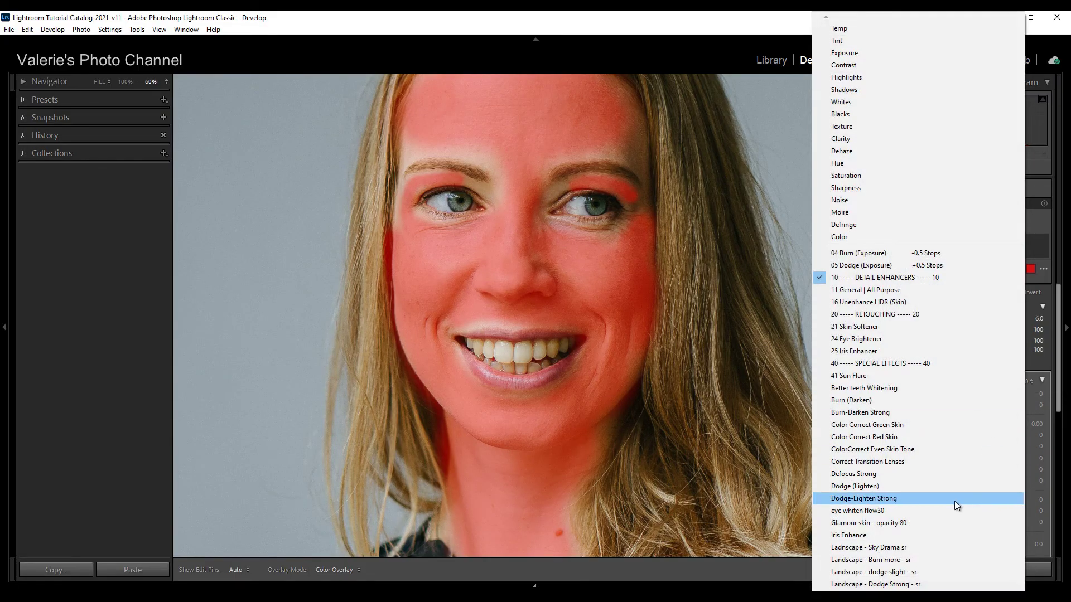
scroll(917, 307, down, 4)
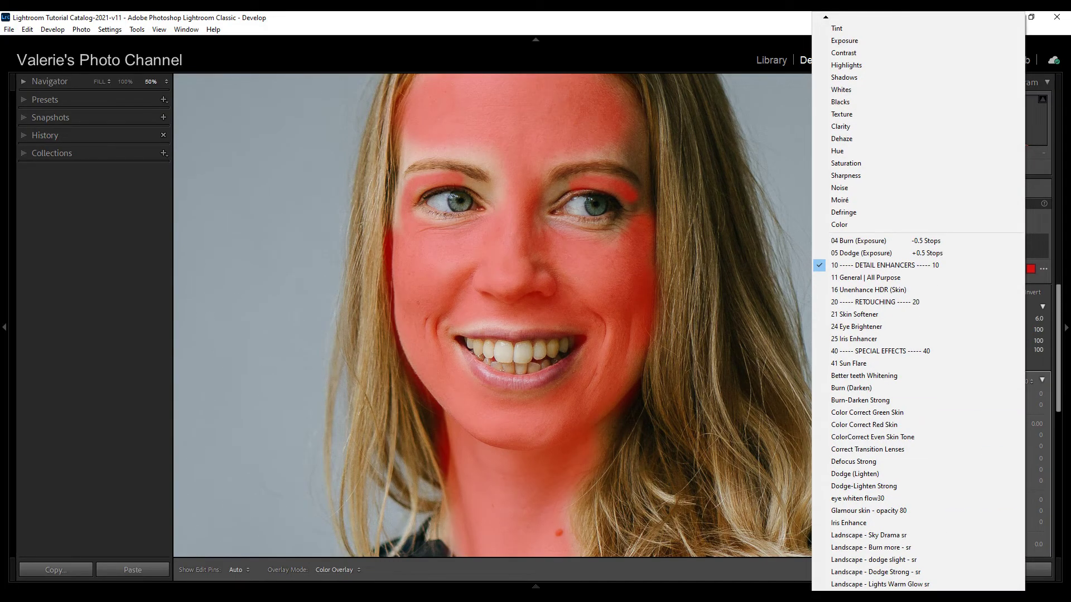
scroll(917, 306, down, 6)
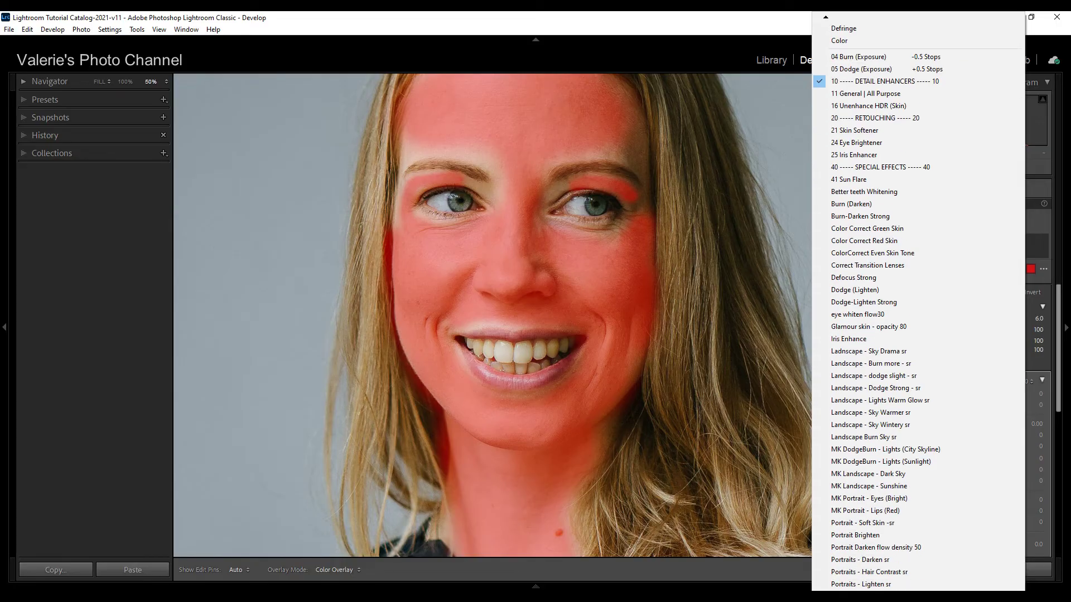
scroll(918, 307, down, 3)
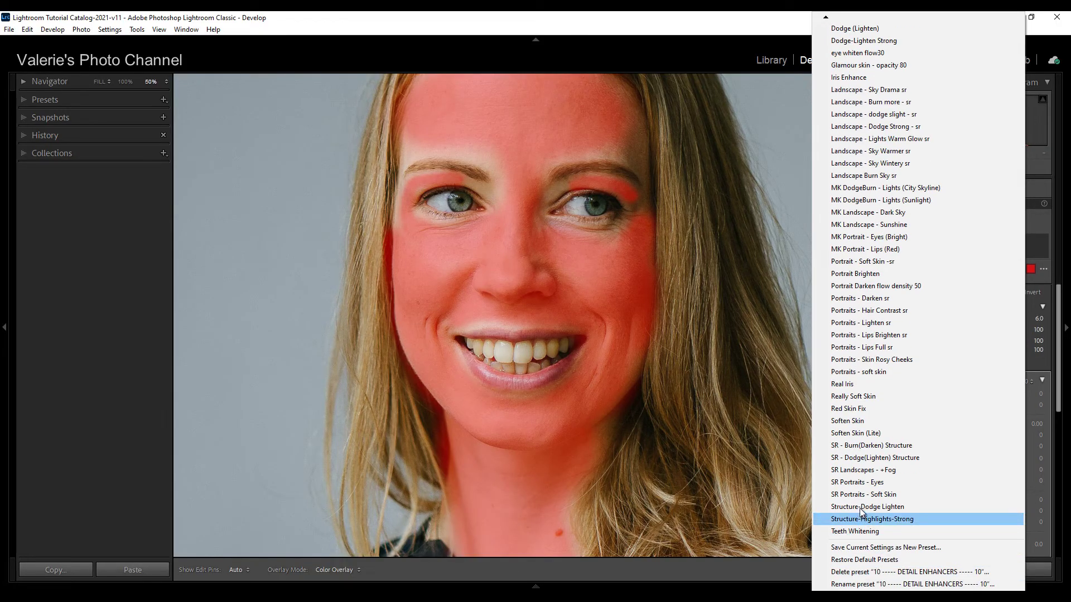
- Apply Soften Skin (Lite) to Mask 1, hide the overlay, and toggle the mask to compare
click(890, 435)
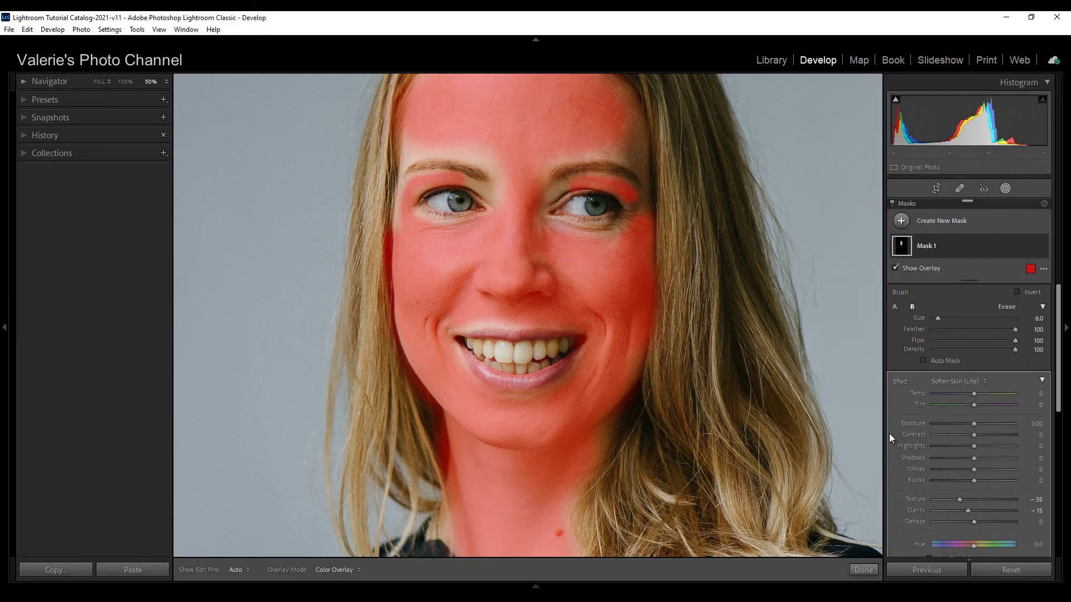
key(o)
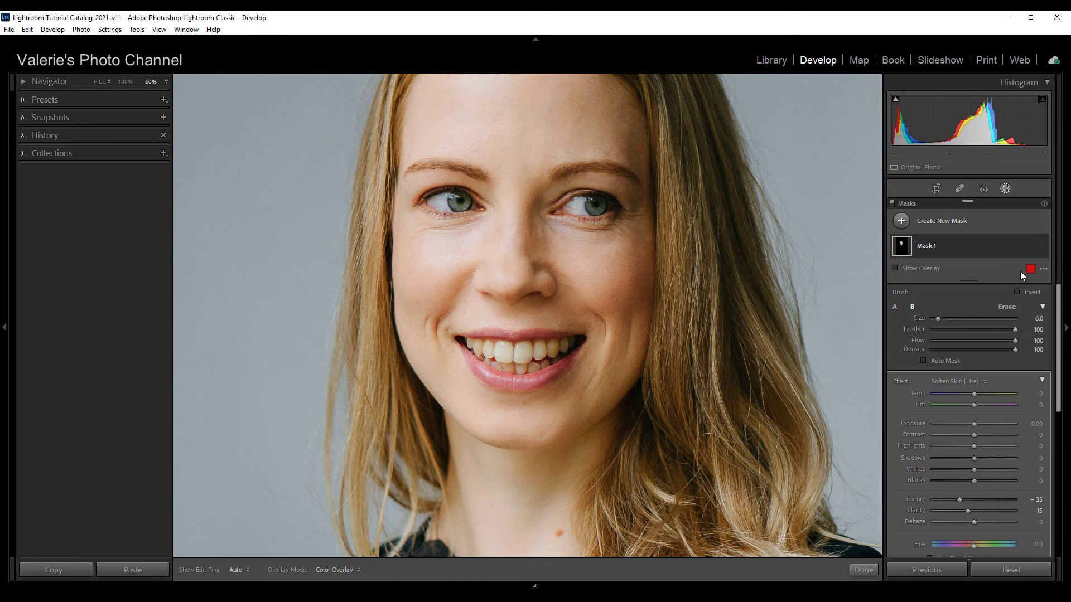
mouse_move(1042, 250)
click(1041, 247)
click(1042, 247)
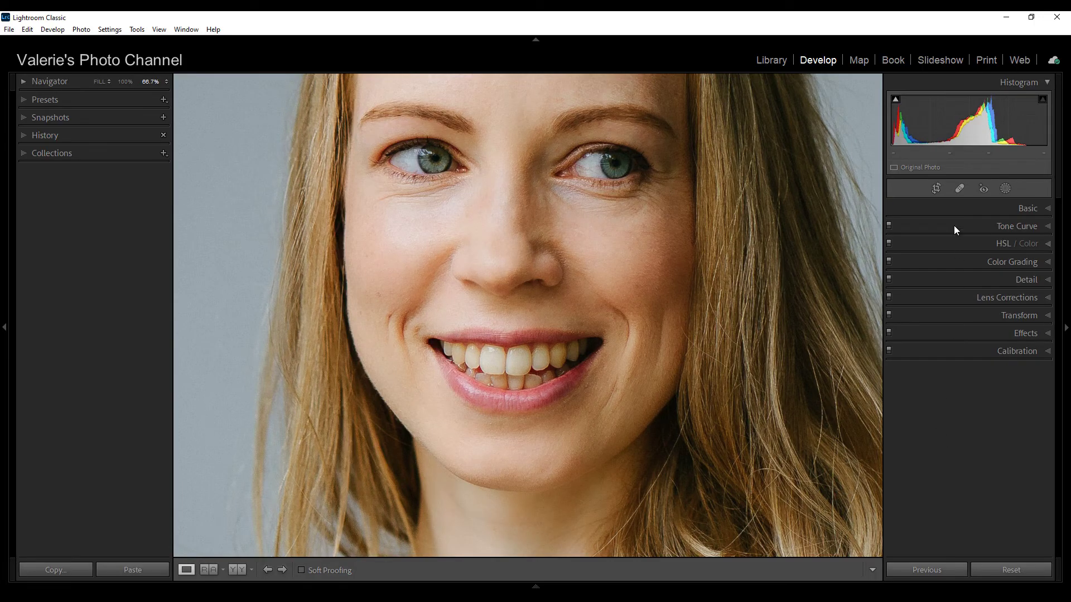
- Heal the fine lines under the right-hand eye with an opacity-67 heal stroke sampled from the forehead
click(959, 190)
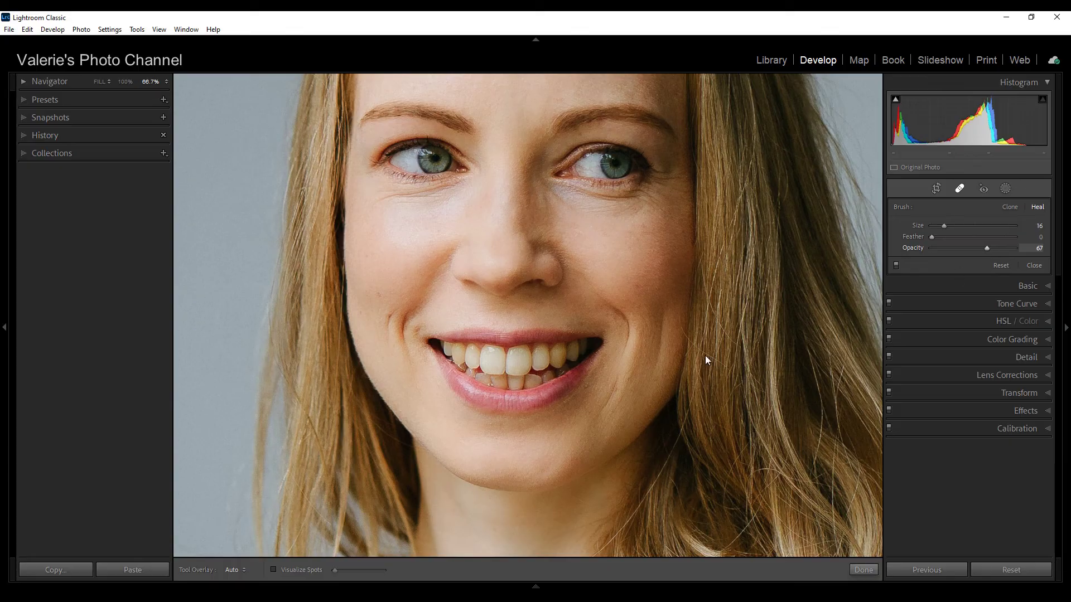
scroll(413, 240, up, 5)
scroll(413, 240, up, 1)
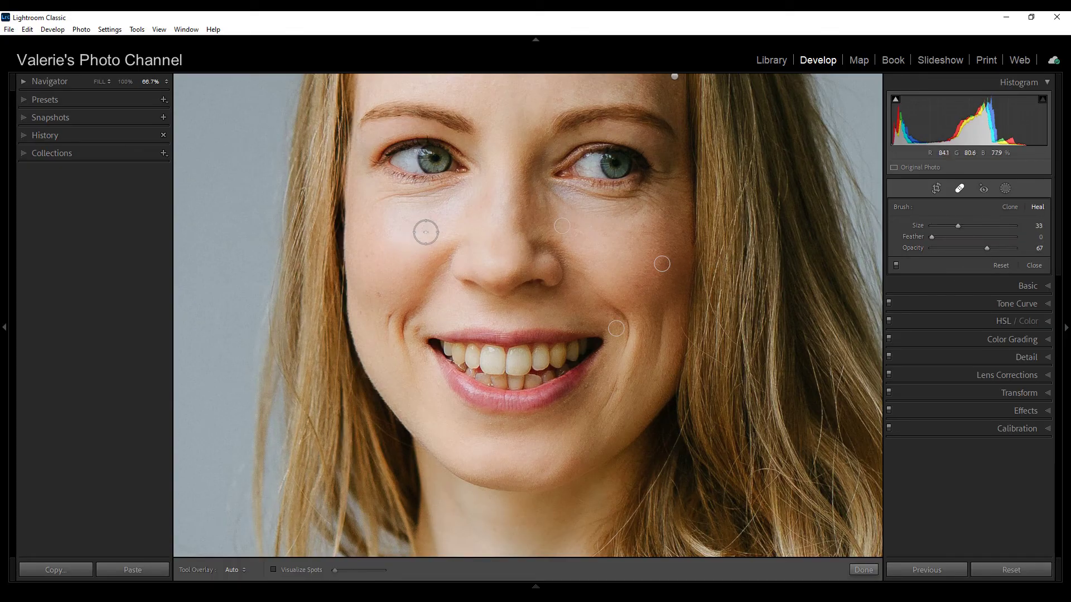
scroll(438, 217, down, 2)
drag(448, 193, 385, 202)
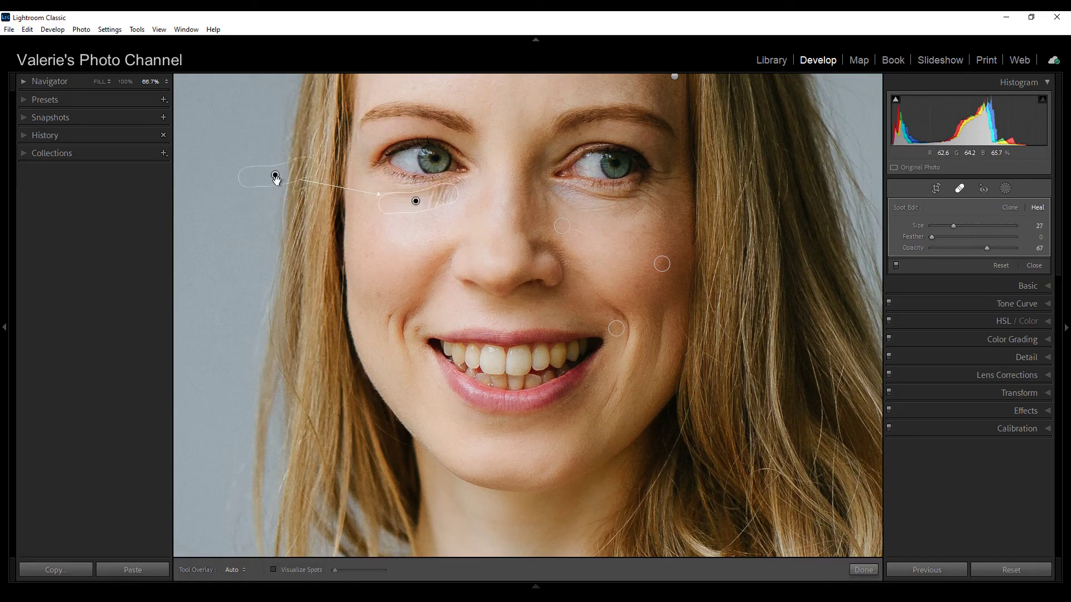
mouse_move(275, 174)
mouse_down()
mouse_move(357, 223)
mouse_move(424, 242)
mouse_move(437, 232)
mouse_up()
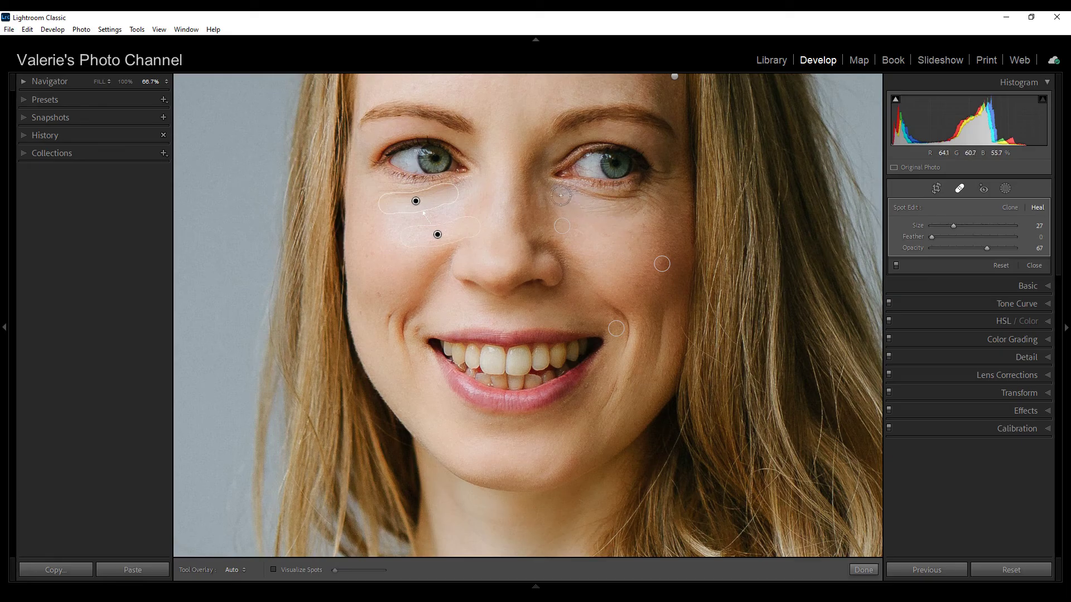
drag(561, 198, 647, 201)
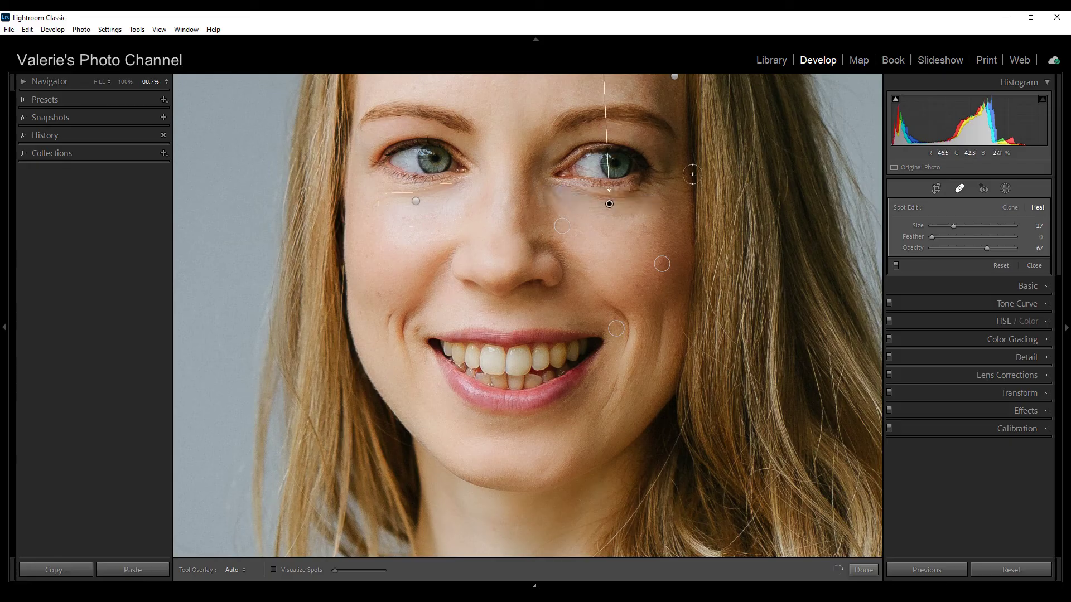
drag(648, 129, 660, 202)
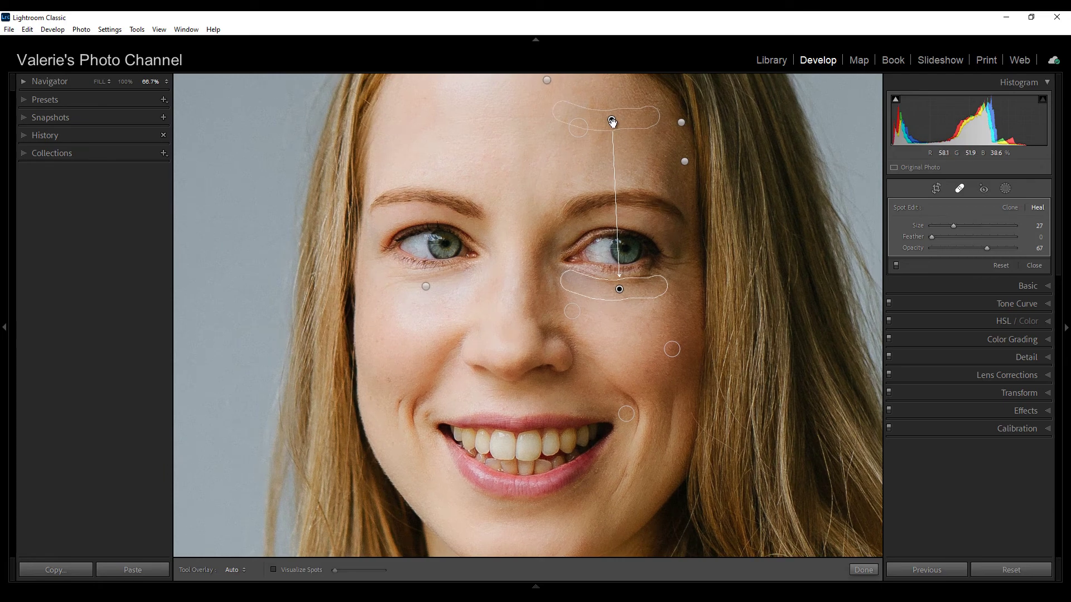
- Move the under-eye heal sources to clean skin on the forehead and below the eye
drag(612, 123, 618, 154)
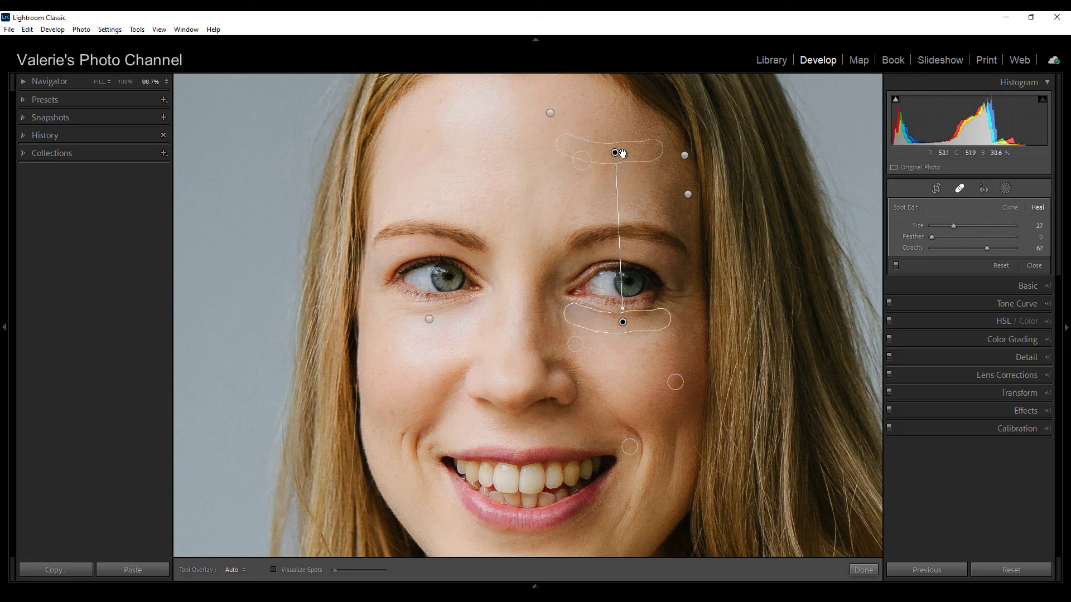
drag(636, 160, 632, 249)
mouse_move(633, 335)
mouse_down()
mouse_move(642, 369)
mouse_move(657, 360)
mouse_up()
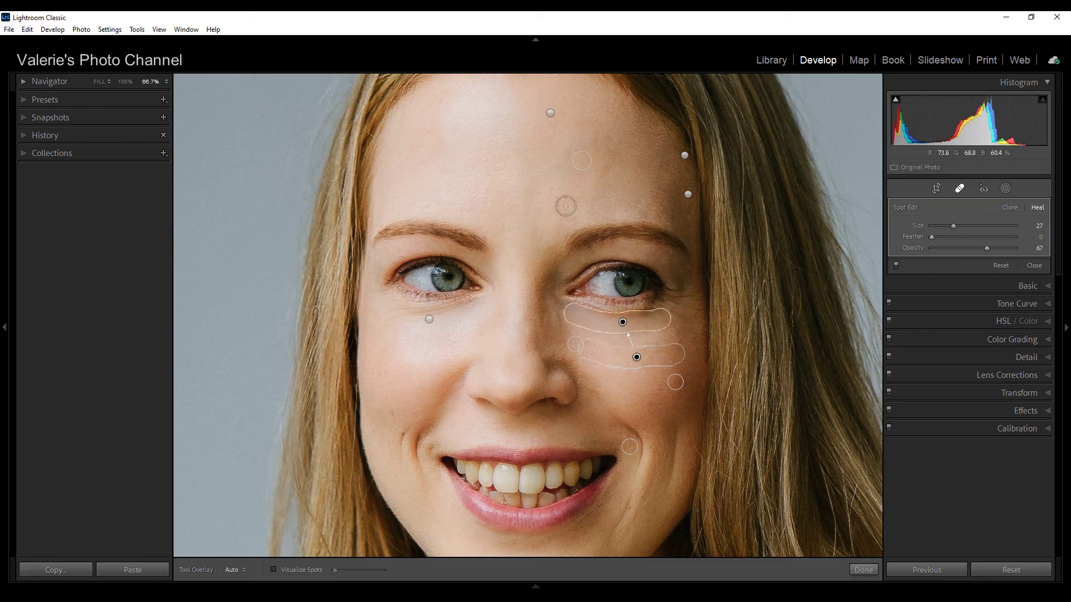
drag(538, 222, 498, 106)
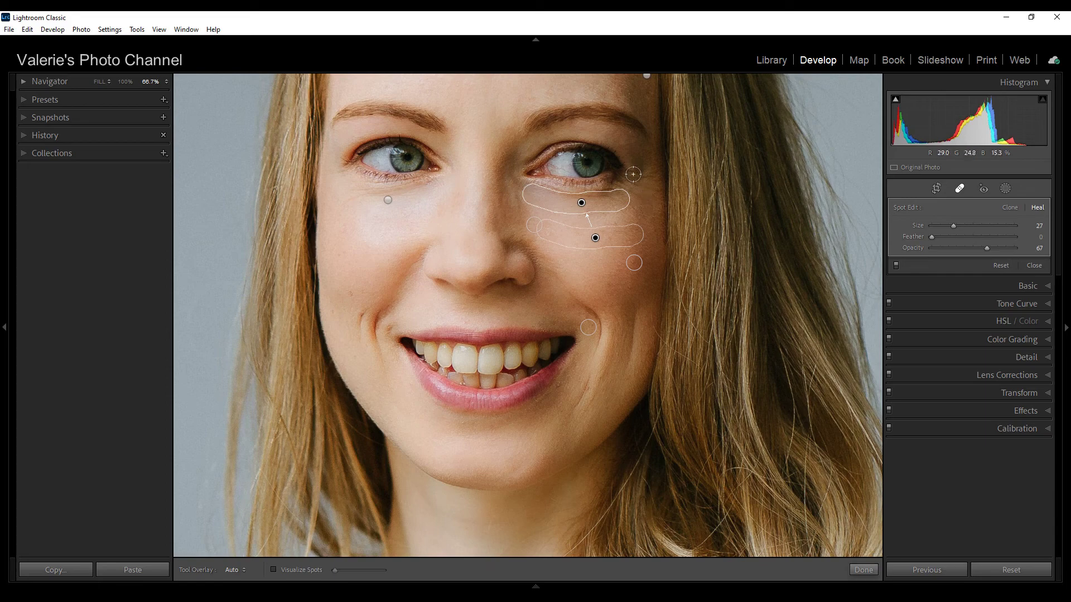
- Heal the wrinkles at the eye's outer corner and a cheek line from nearby skin
drag(633, 174, 649, 174)
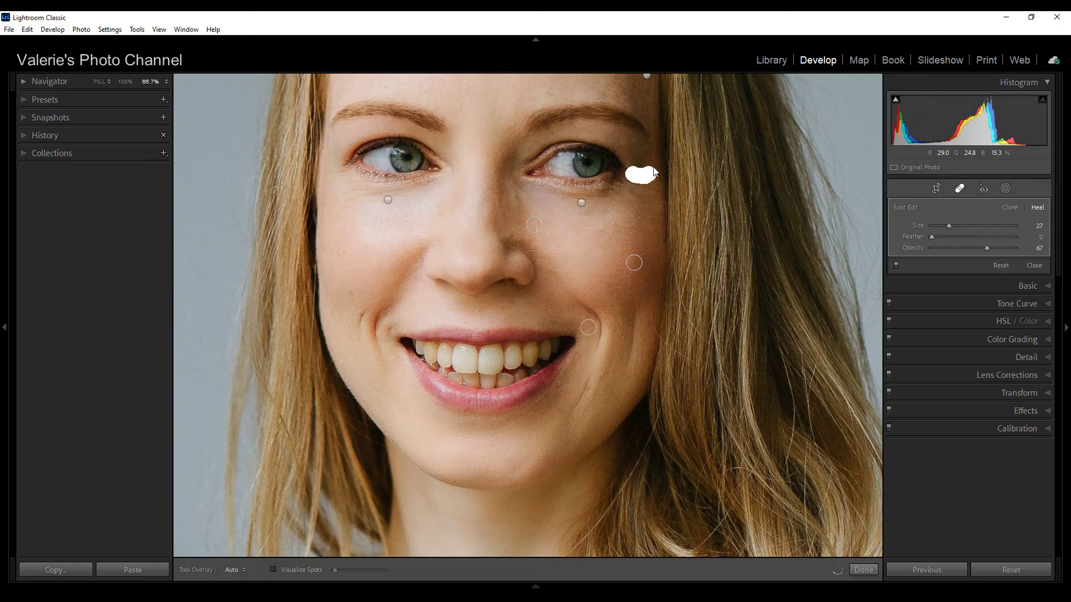
drag(623, 206, 639, 210)
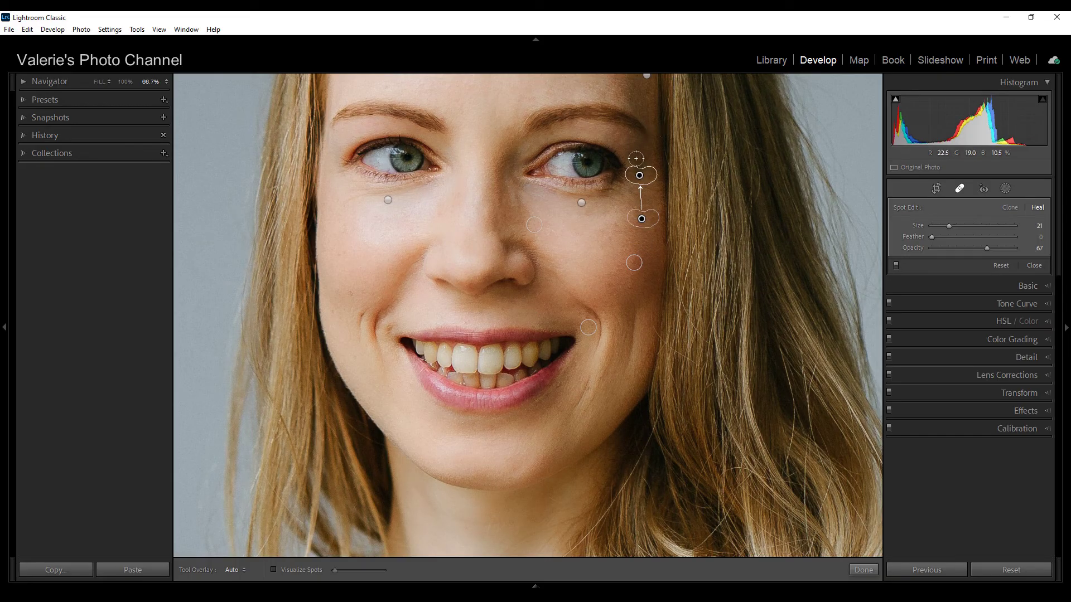
drag(636, 158, 642, 157)
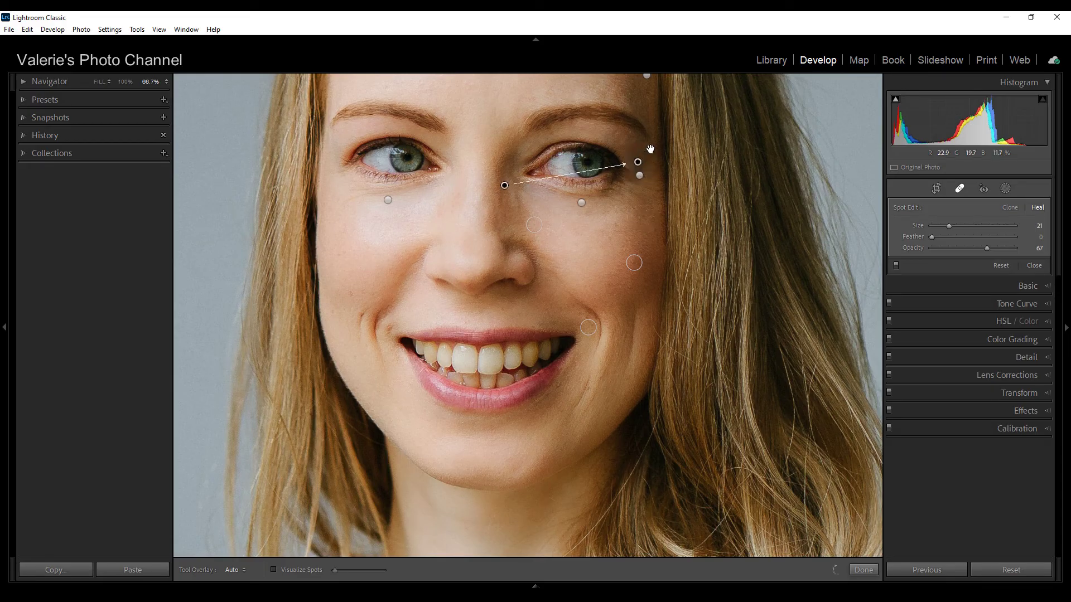
mouse_move(505, 185)
mouse_down()
mouse_move(604, 198)
mouse_move(639, 217)
mouse_up()
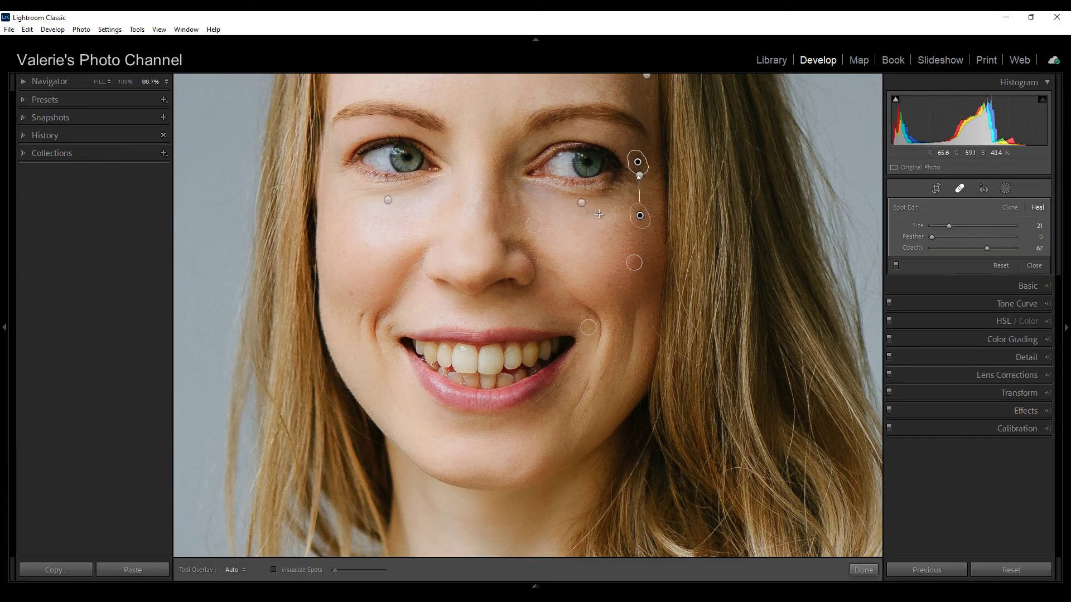
drag(586, 215, 586, 216)
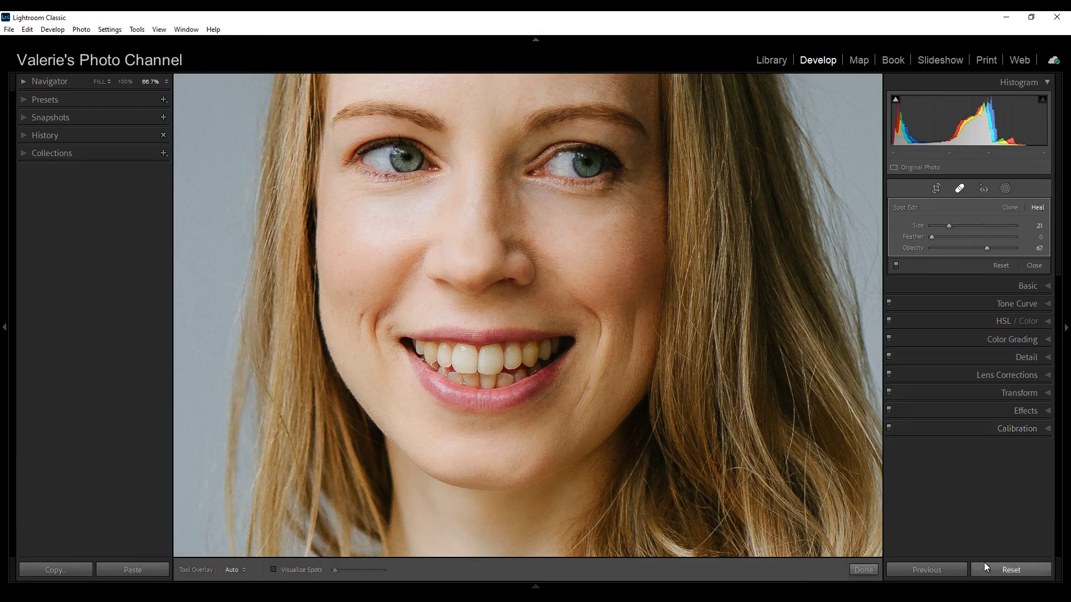
- Reopen Spot Removal with a smaller brush and heal the crease below the right mouth corner
click(862, 570)
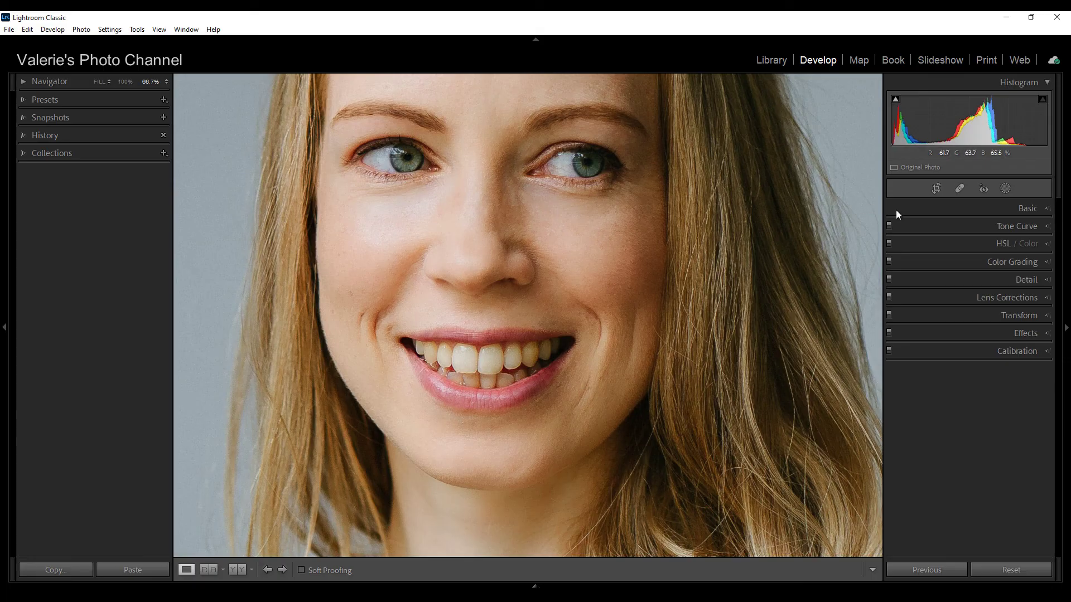
click(960, 190)
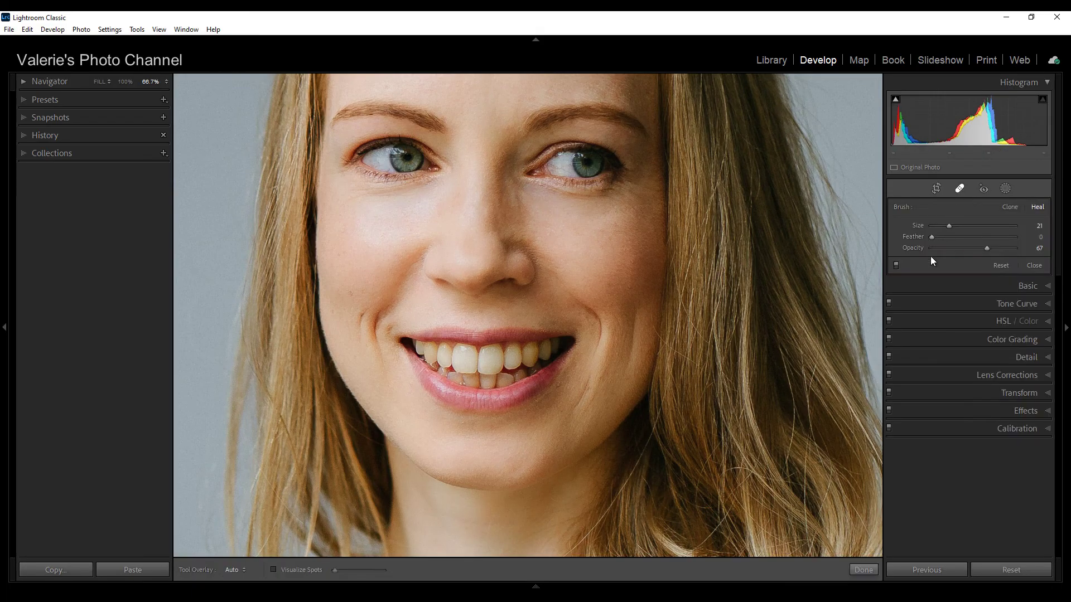
scroll(594, 408, down, 2)
scroll(595, 406, down, 2)
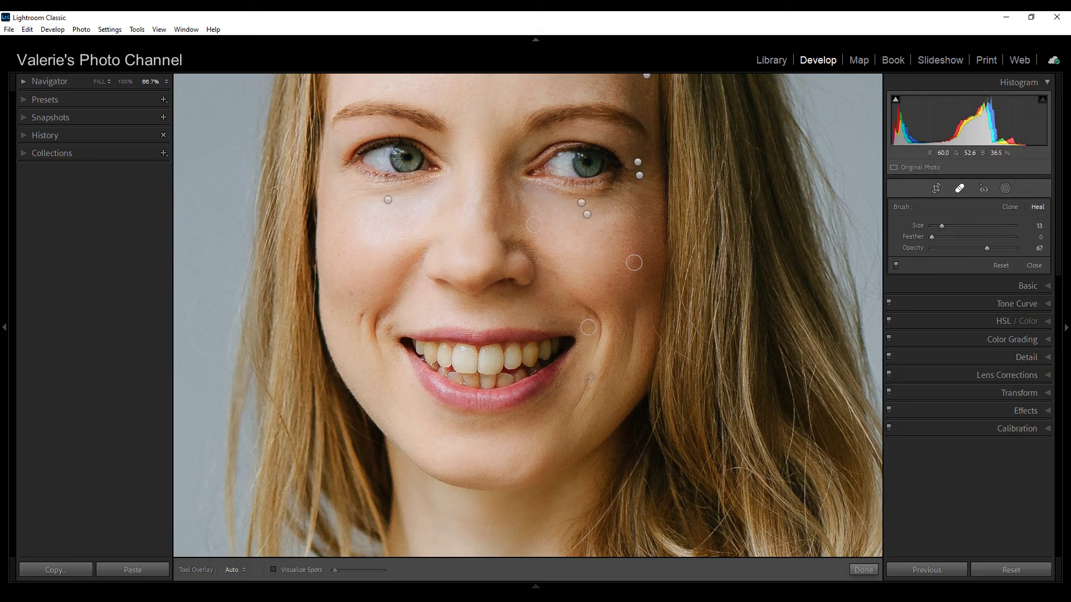
drag(590, 375, 575, 410)
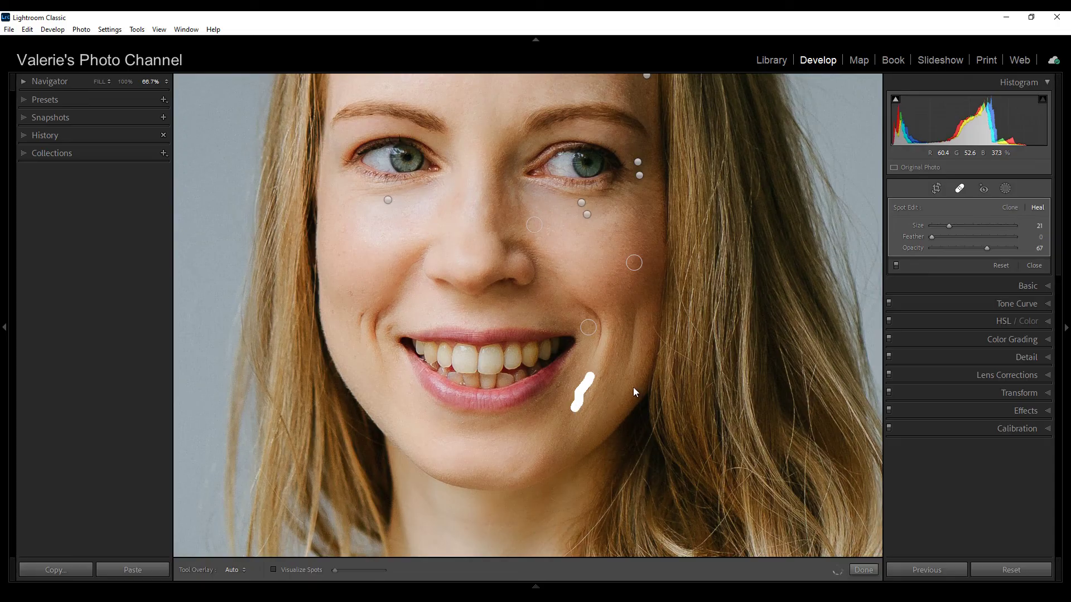
drag(580, 391, 542, 432)
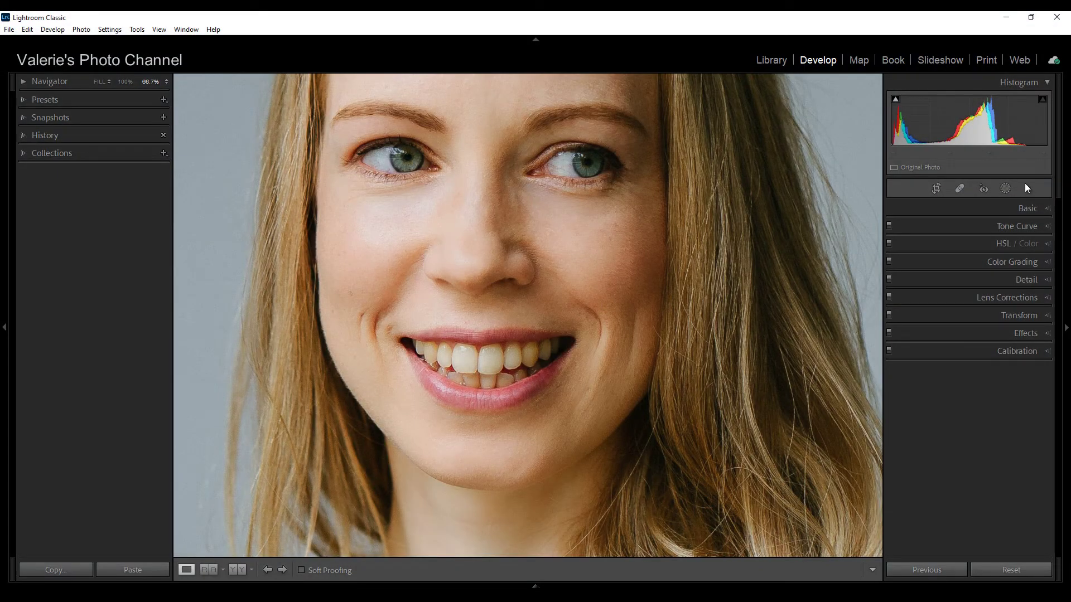
- Add a new empty Brush mask beside Mask 1 (size 6.0, feather 100, flow 100)
click(1007, 187)
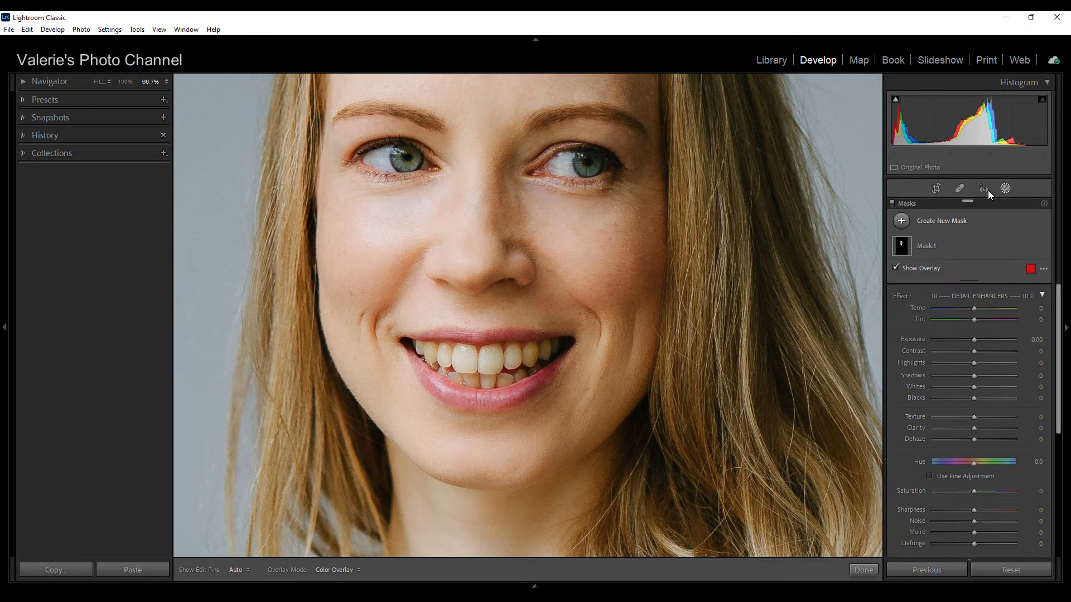
click(899, 223)
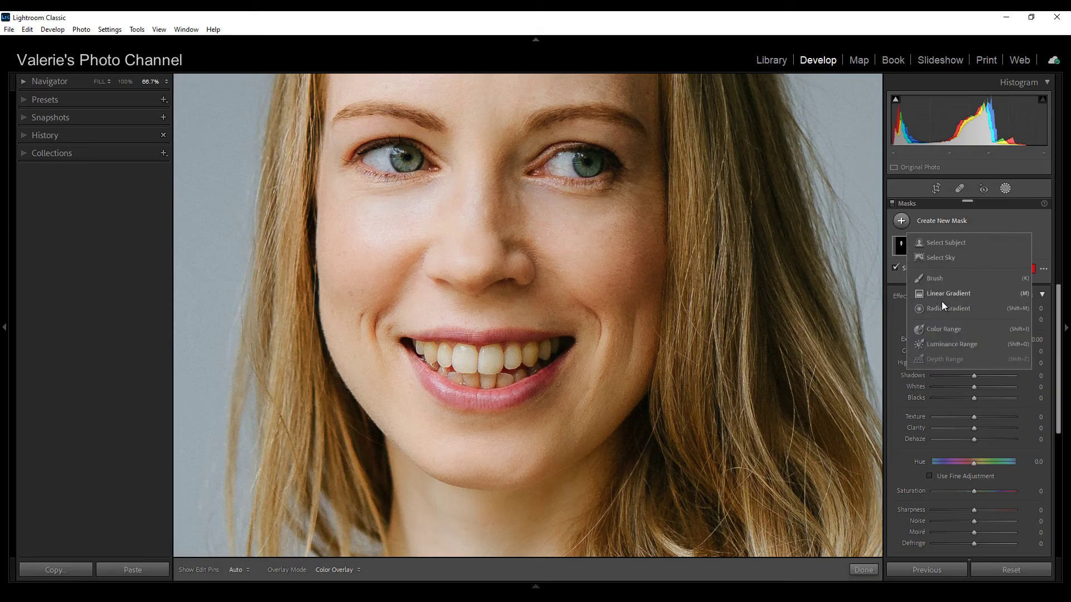
click(939, 280)
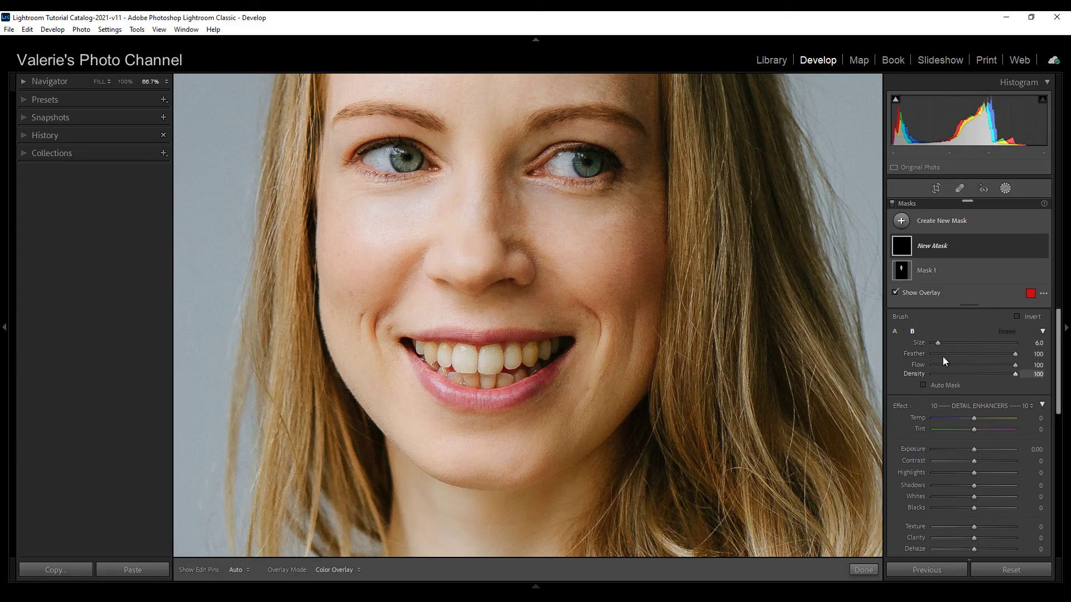
- Paint Mask 2 over both irises at brush size 4, add Clarity 8, and hide the overlay
scroll(602, 162, down, 2)
mouse_move(594, 169)
mouse_down()
mouse_move(556, 168)
mouse_move(590, 160)
mouse_move(594, 170)
mouse_up()
mouse_move(366, 163)
mouse_down()
mouse_move(417, 163)
mouse_move(377, 160)
mouse_up()
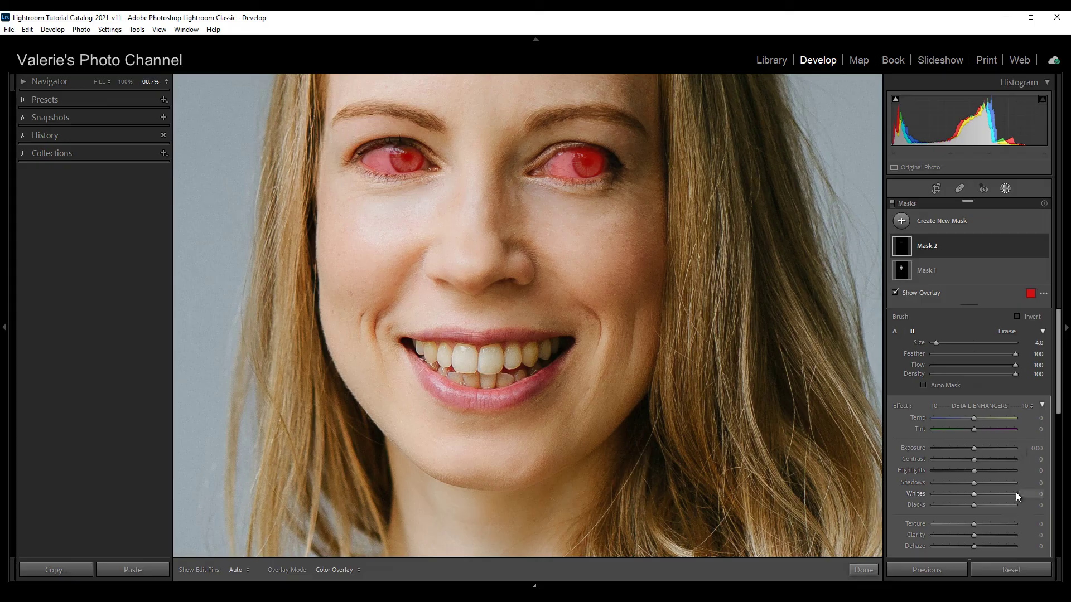
scroll(1015, 493, down, 3)
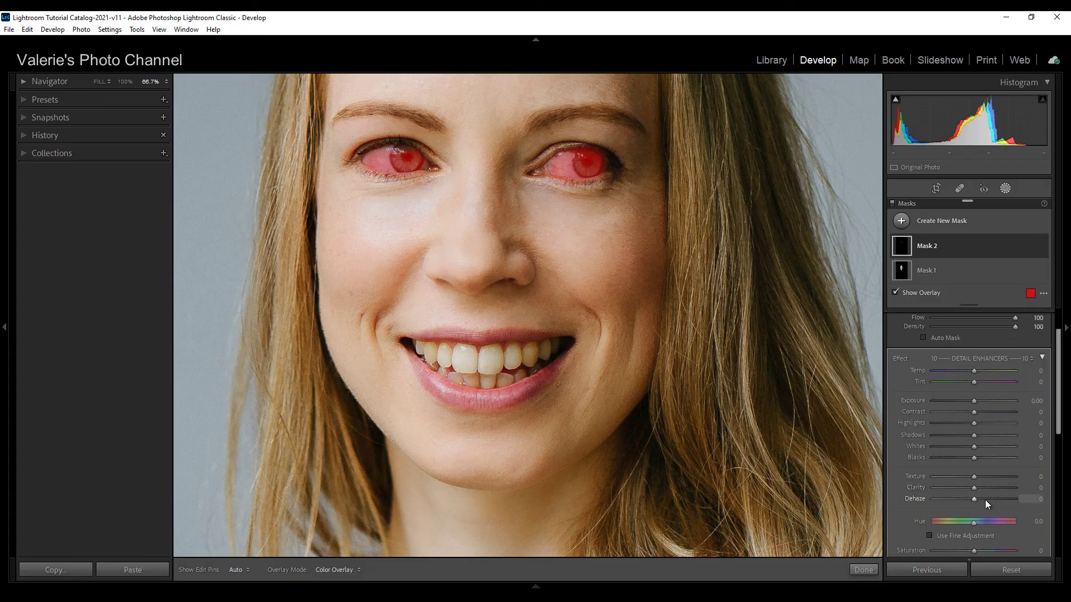
key(o)
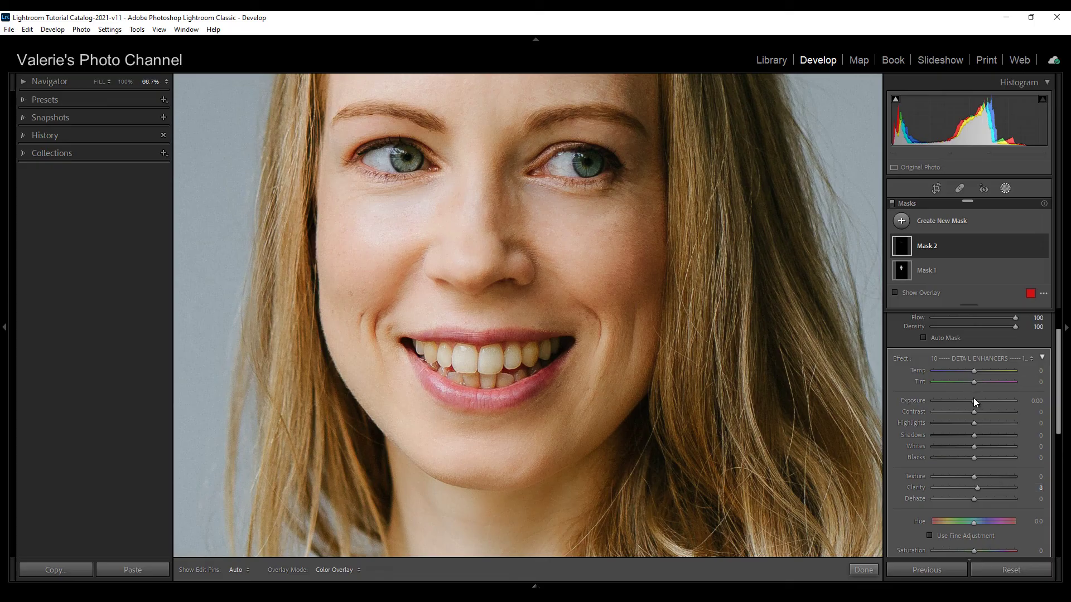
- Set the iris mask's Exposure to 0.11 and Whites to 8
drag(974, 399, 977, 401)
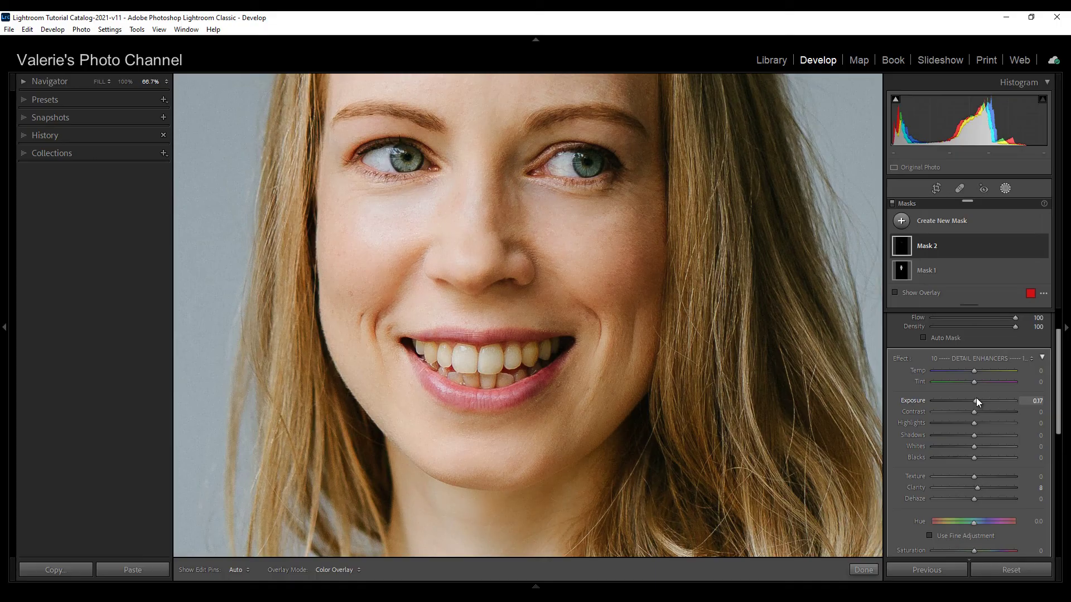
key(Down)
key(Down)
drag(975, 398, 976, 400)
- Toggle Mask 2's visibility to compare the irises before and after
mouse_move(1042, 249)
click(1042, 247)
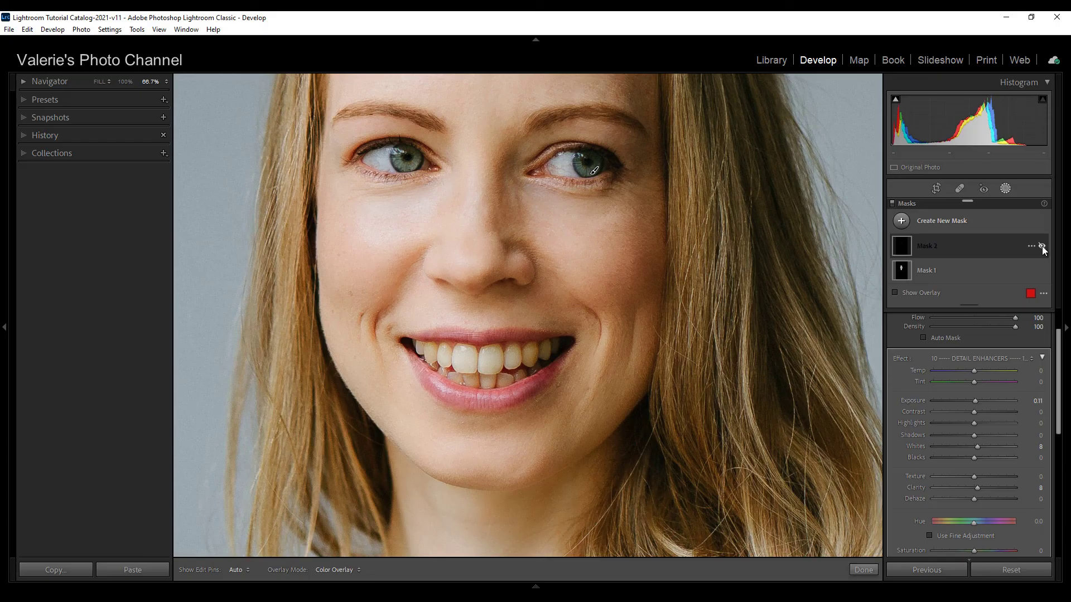
click(1042, 246)
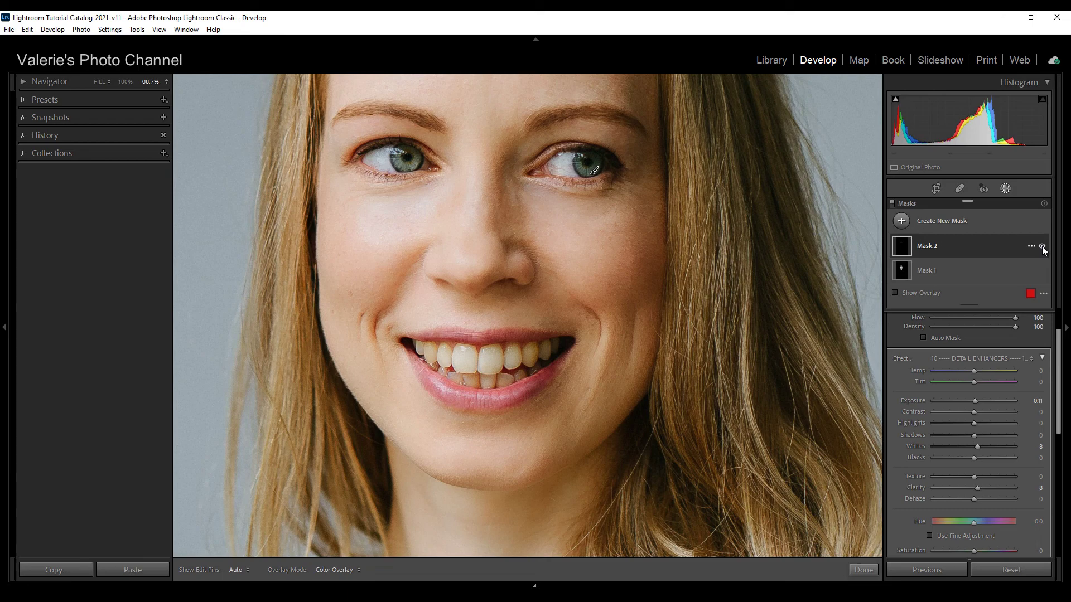
click(900, 226)
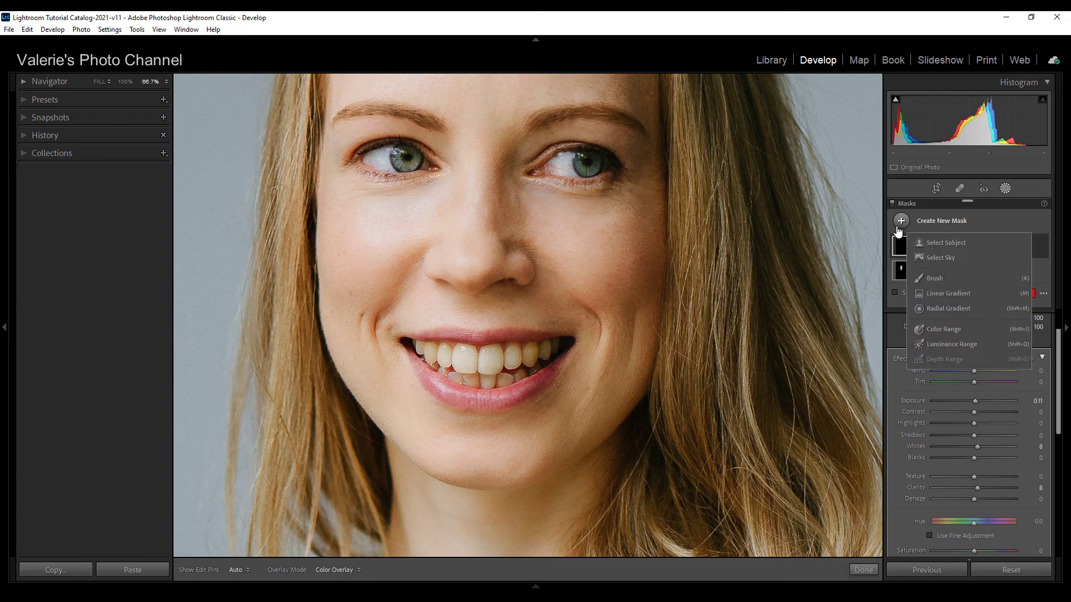
- Create brush Mask 3 and paint it over both irises
click(938, 279)
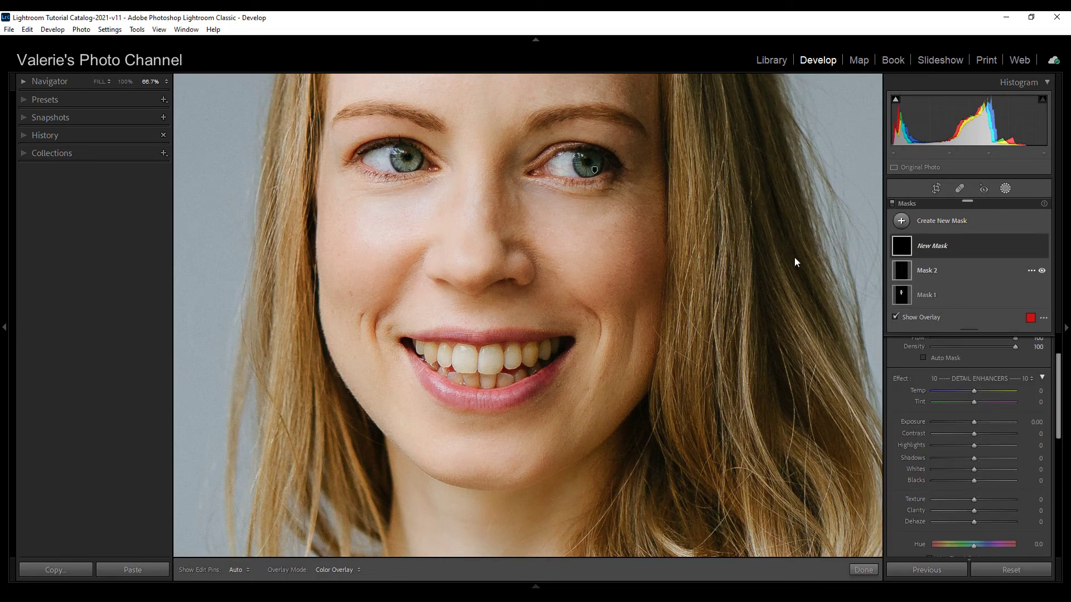
drag(407, 162, 410, 161)
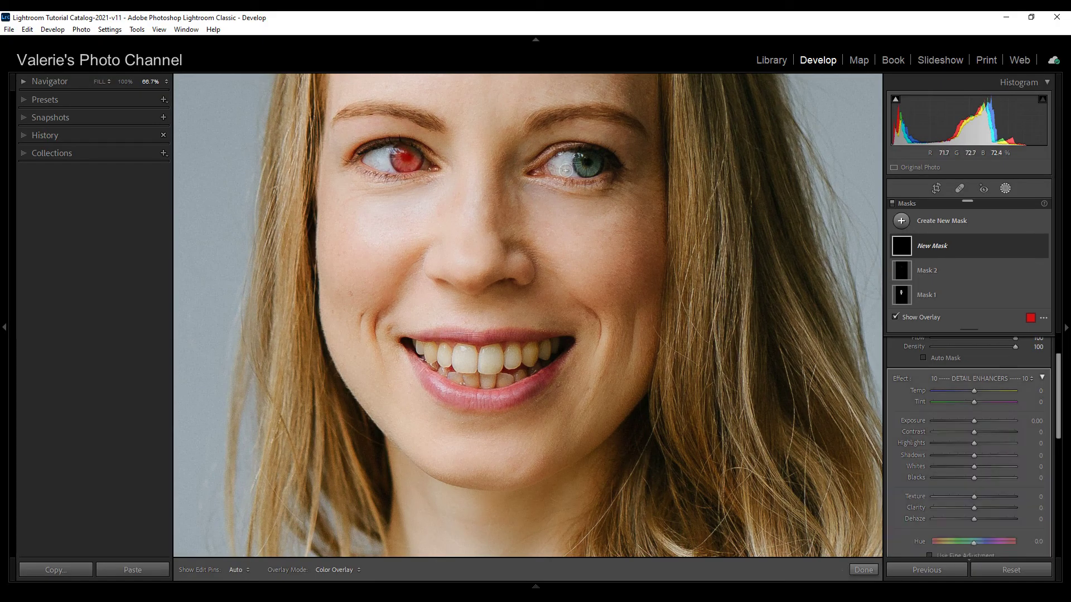
drag(584, 159, 588, 166)
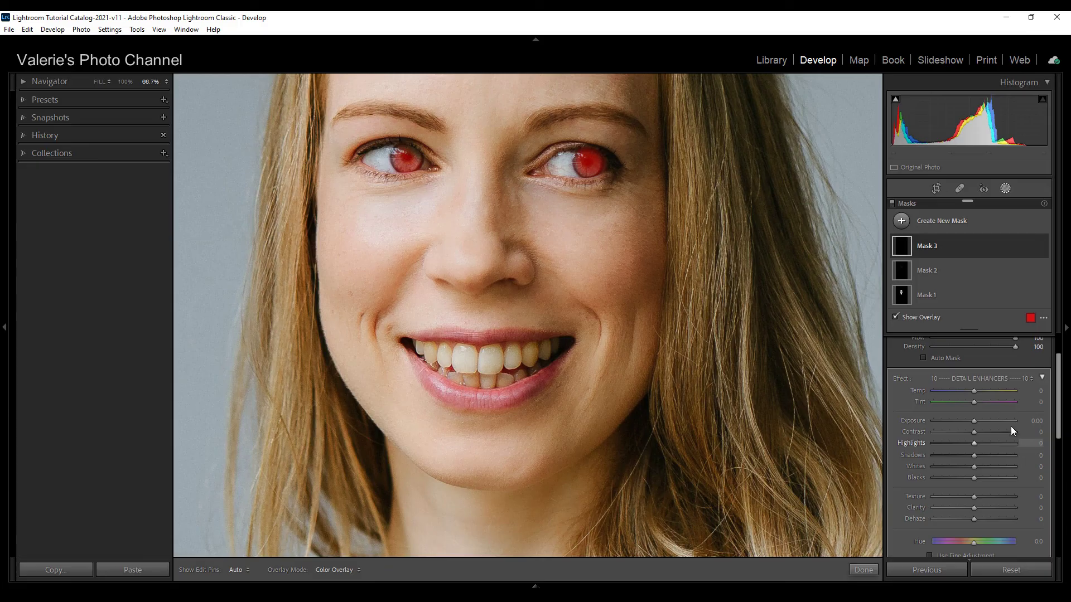
- Apply the Iris Enhance preset (Exposure 0.35, Clarity 10) to Mask 3 and hide the overlay
click(1030, 381)
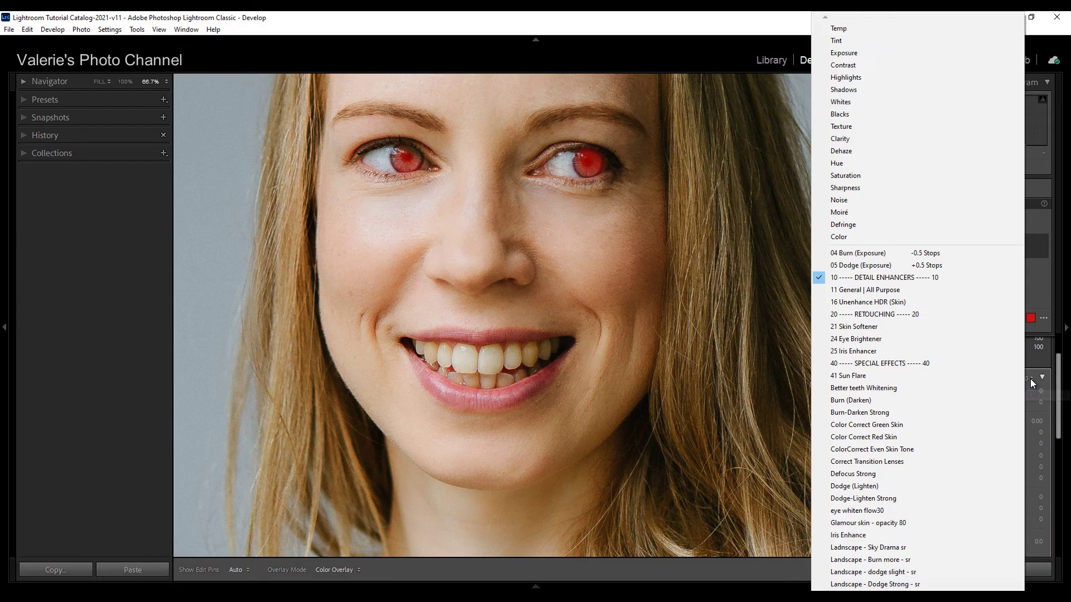
scroll(887, 574, down, 4)
scroll(917, 306, down, 6)
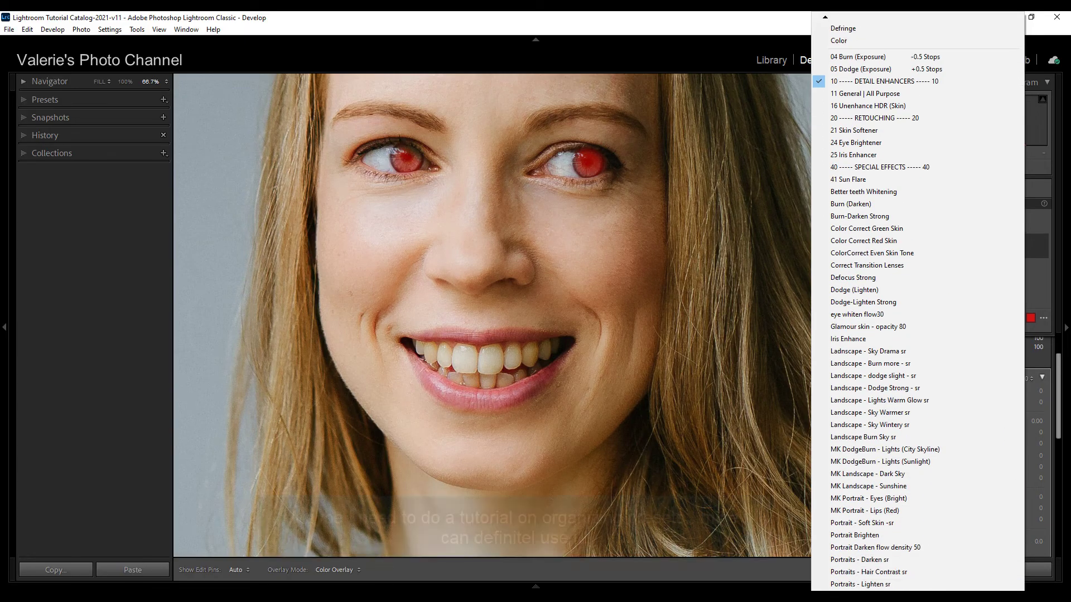
scroll(892, 307, down, 3)
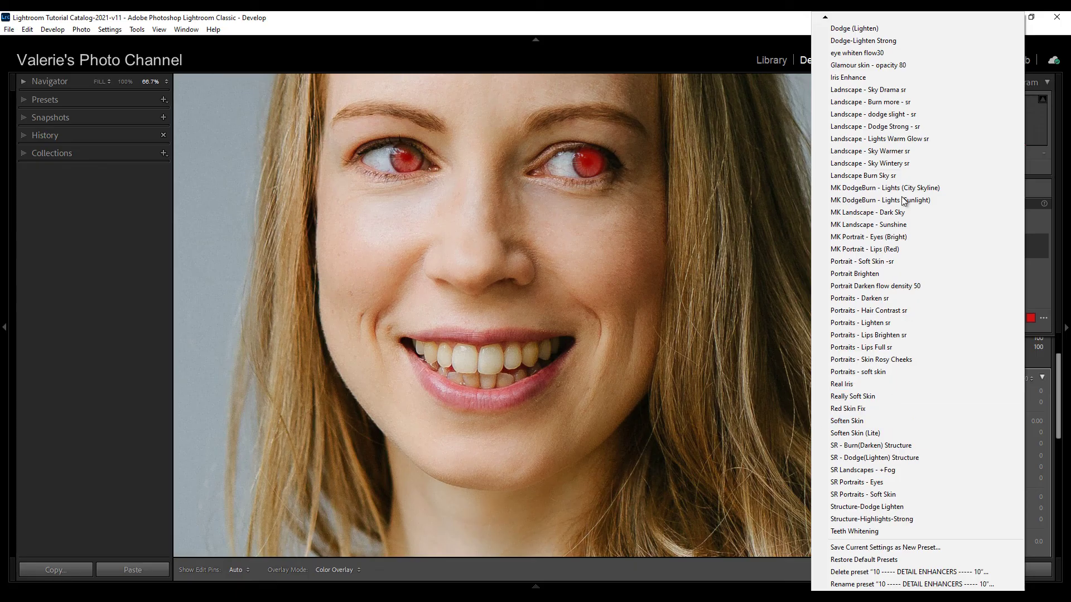
click(875, 77)
key(o)
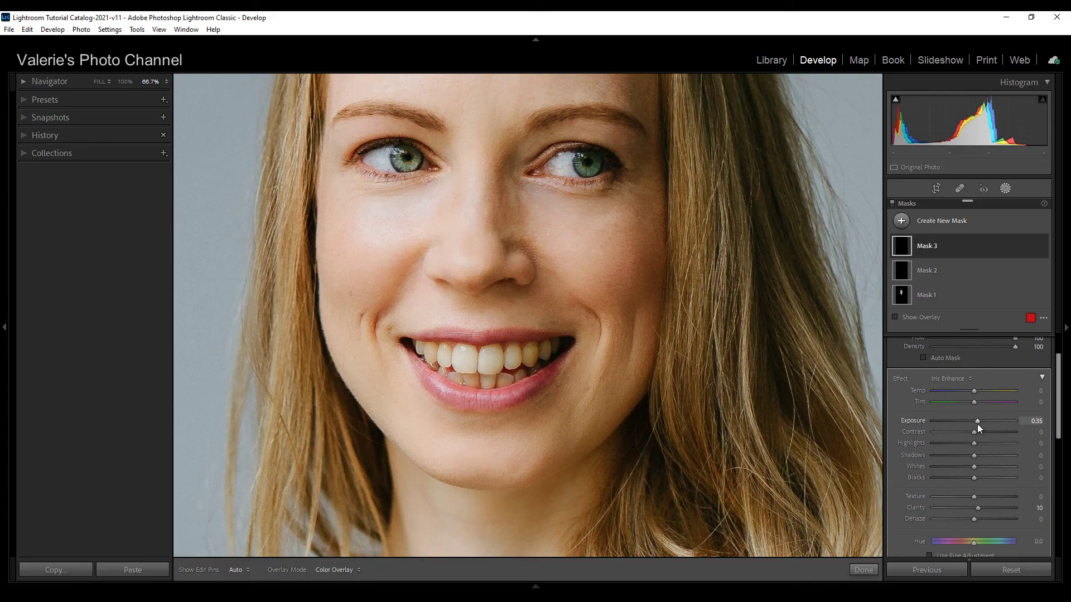
- Lower Mask 3's Exposure to 0.25, compare it, finish masking, and pan down to the mouth
drag(977, 424, 976, 424)
click(1042, 247)
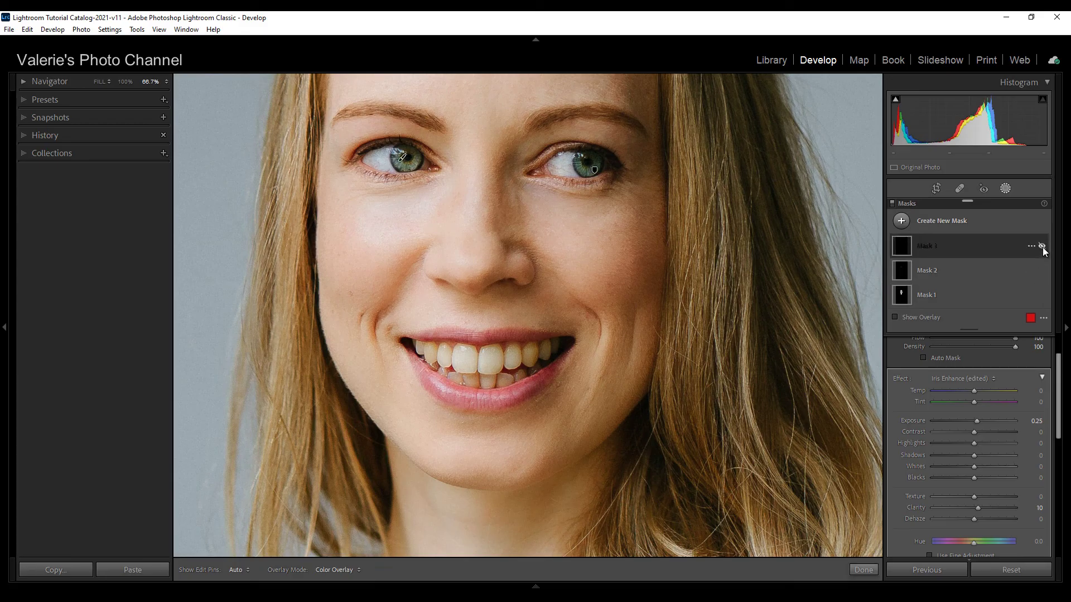
click(1042, 247)
click(863, 570)
drag(616, 387, 610, 270)
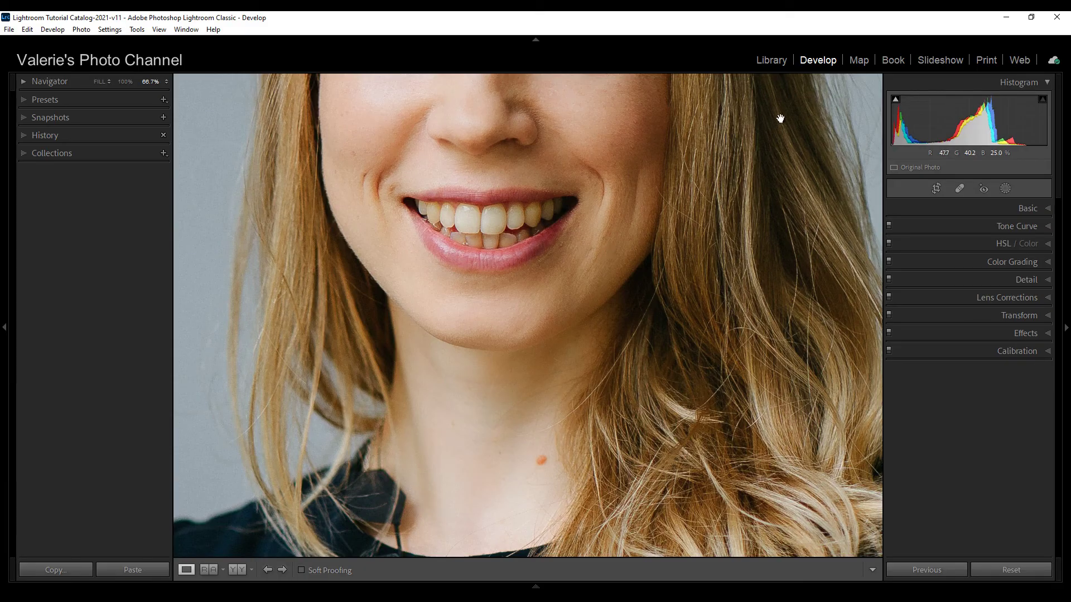
- Paint a new brush Mask 4 along the lips with Saturation +22, then finish masking
click(1005, 189)
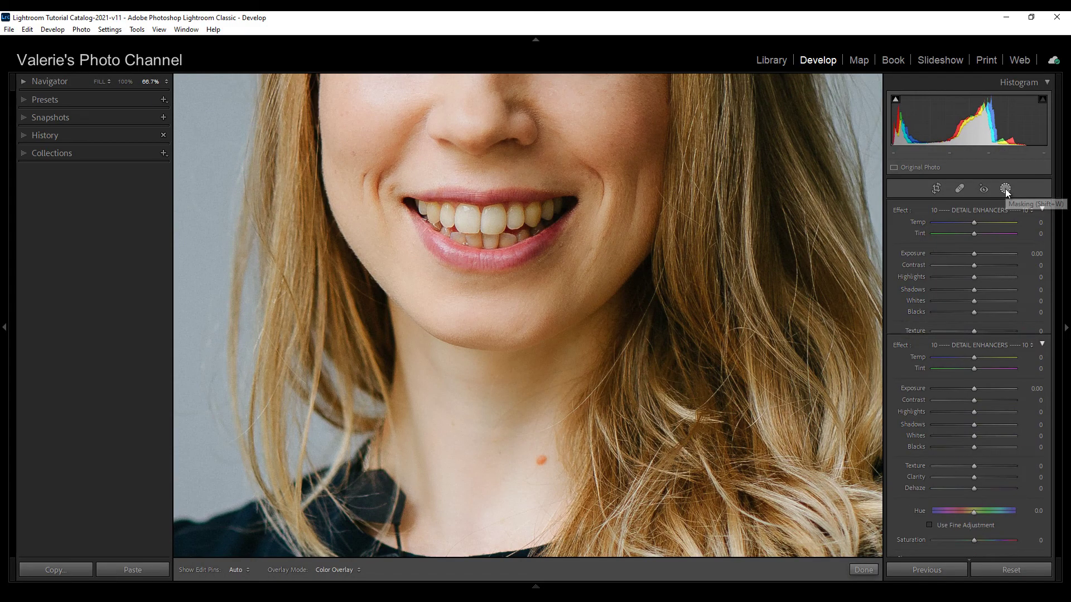
click(920, 223)
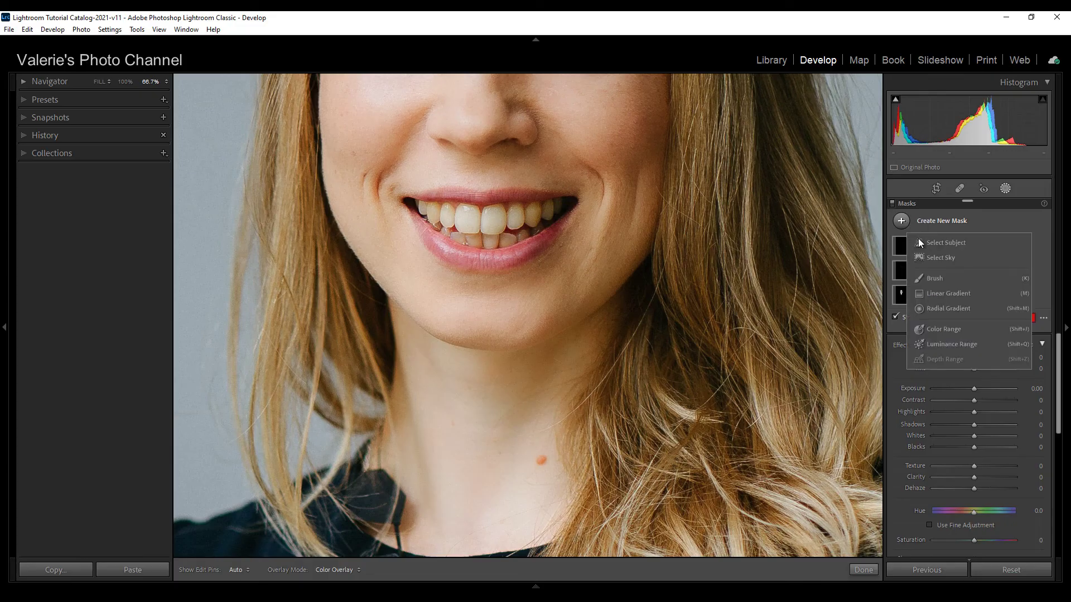
click(941, 277)
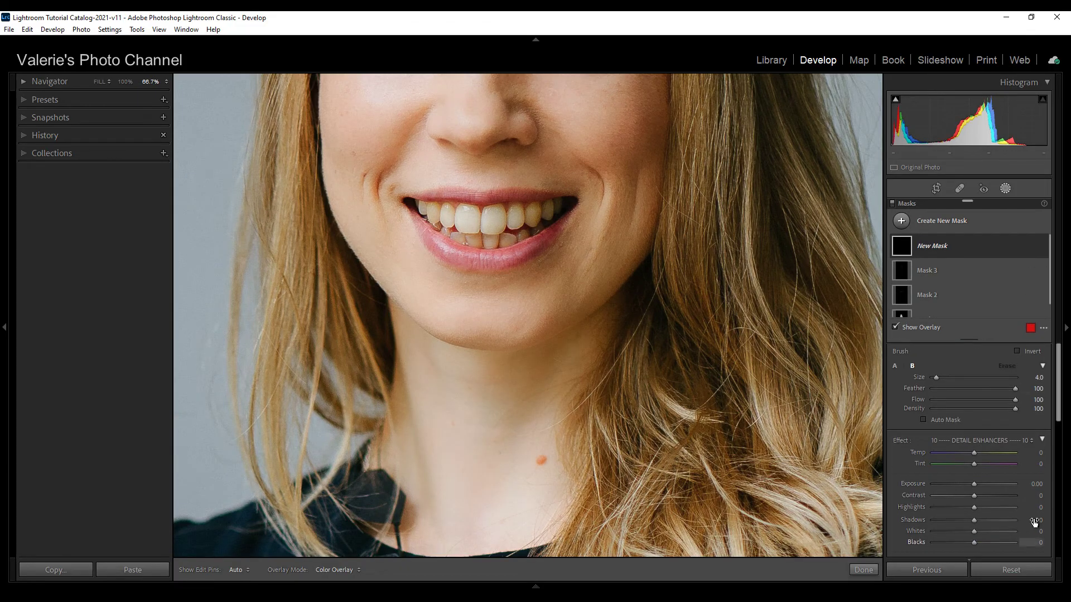
scroll(1009, 503, down, 5)
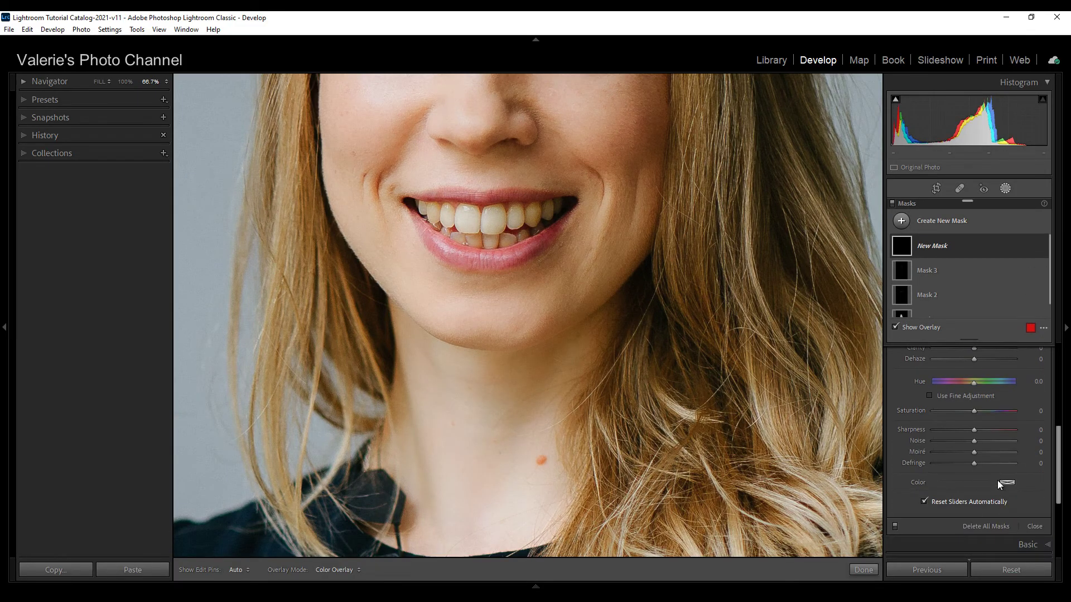
key(o)
key(h)
mouse_move(467, 259)
mouse_down()
mouse_move(534, 243)
mouse_move(478, 259)
mouse_move(430, 234)
mouse_up()
key(h)
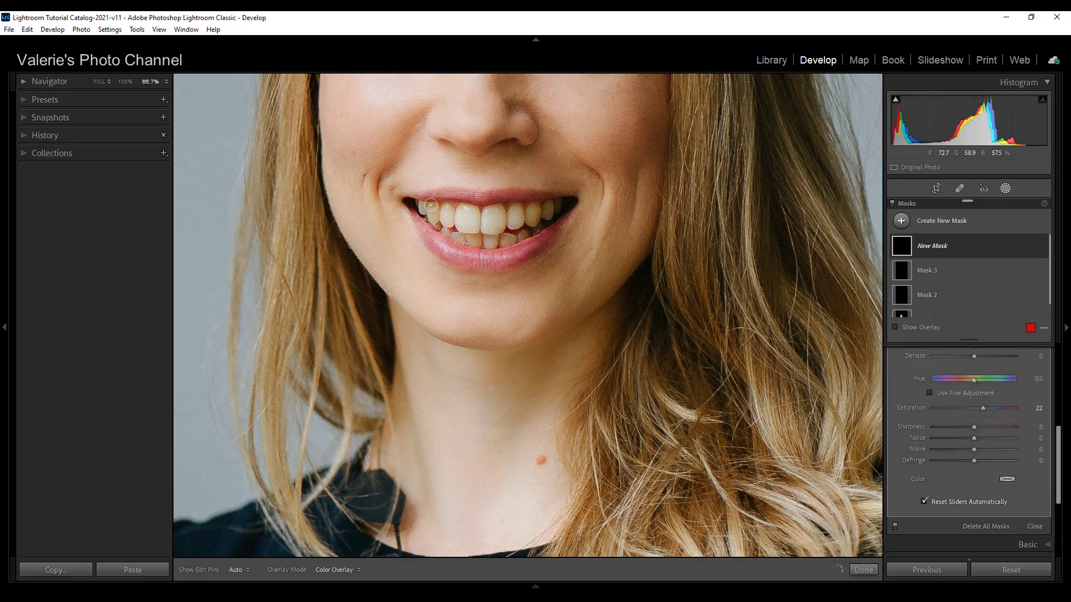
key(h)
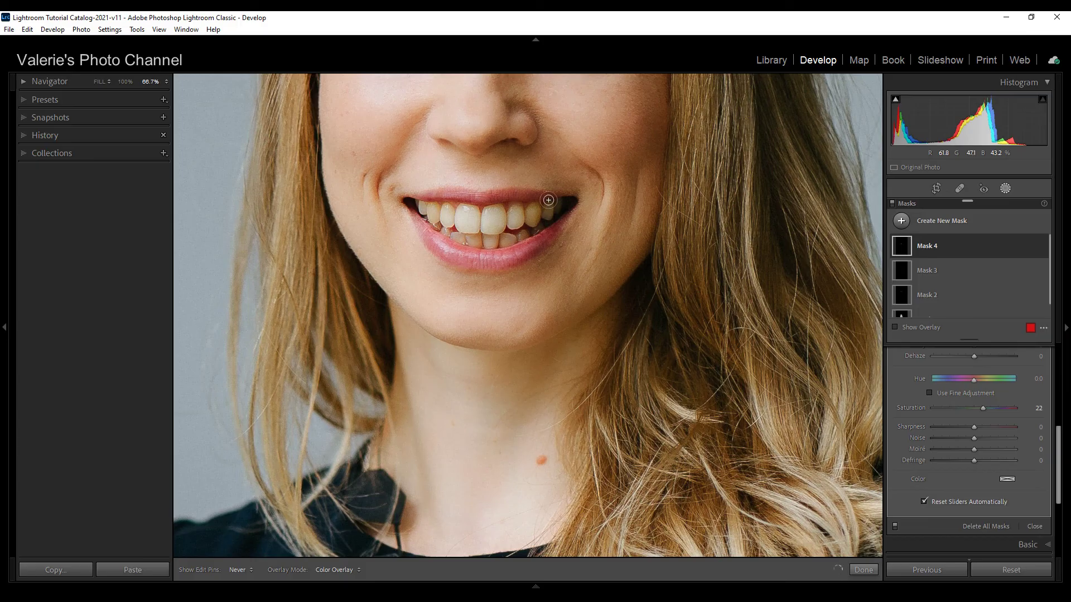
key(h)
key(h)
key(h)
click(862, 570)
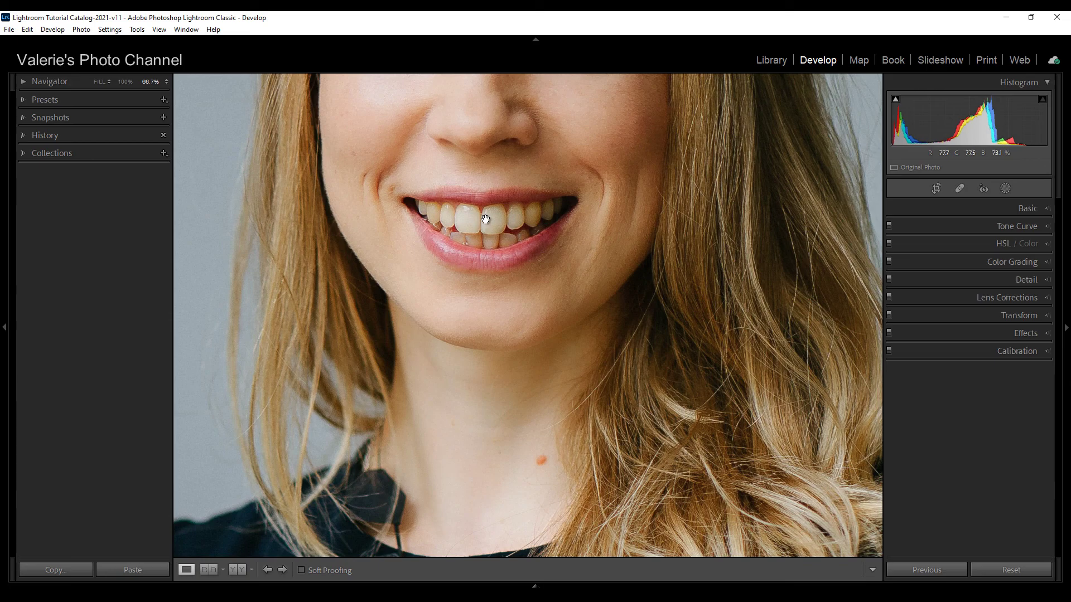
- Create brush Mask 5 with Exposure 0.22 and Saturation -34
click(1005, 189)
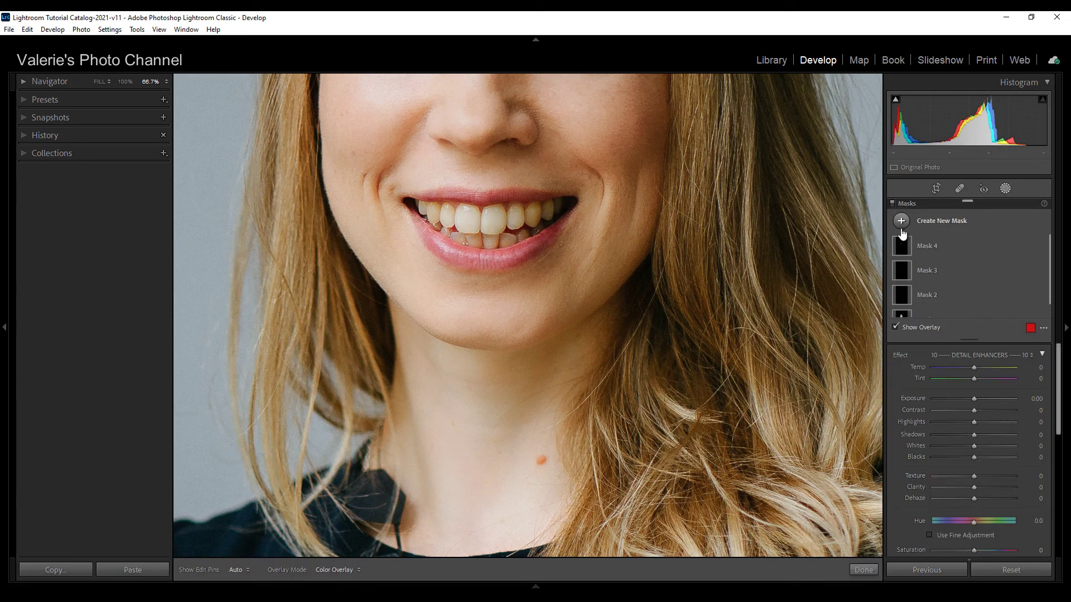
click(901, 227)
click(947, 278)
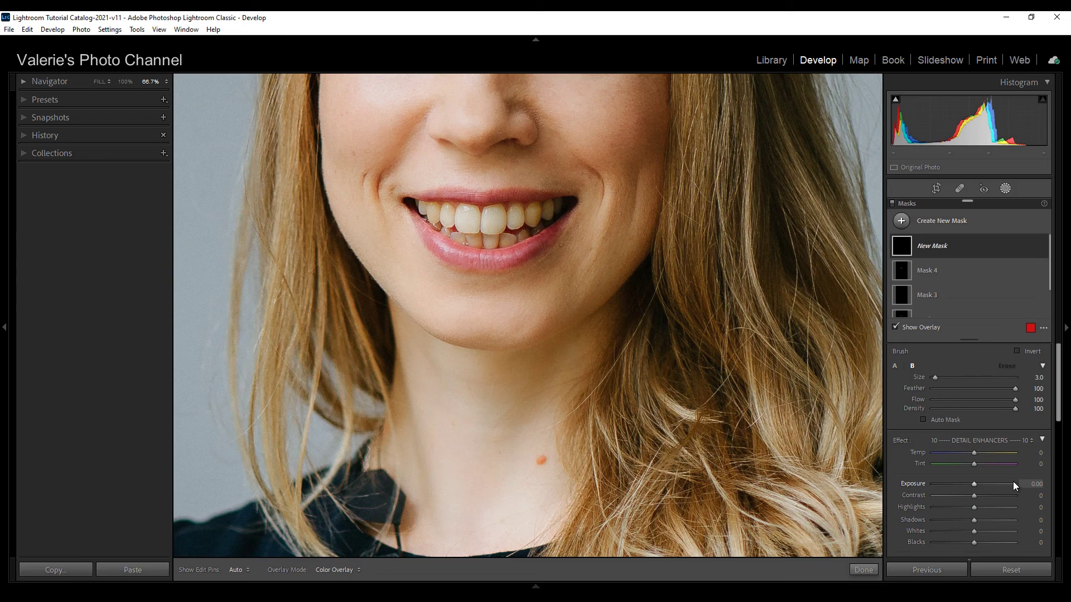
scroll(1012, 483, down, 2)
drag(974, 442, 978, 443)
scroll(994, 487, down, 1)
scroll(994, 487, down, 1)
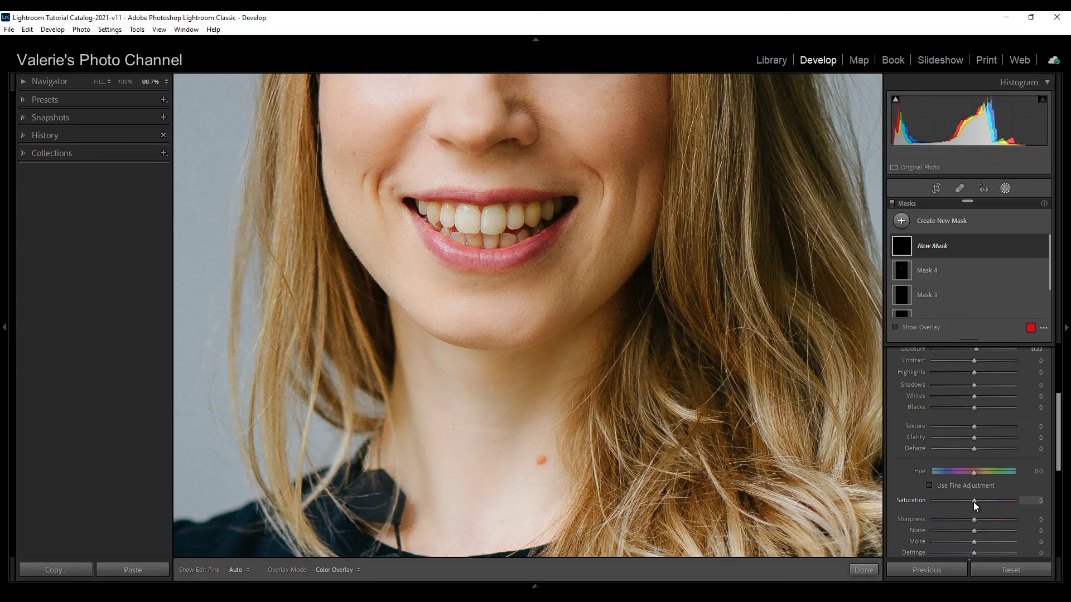
drag(973, 502, 963, 505)
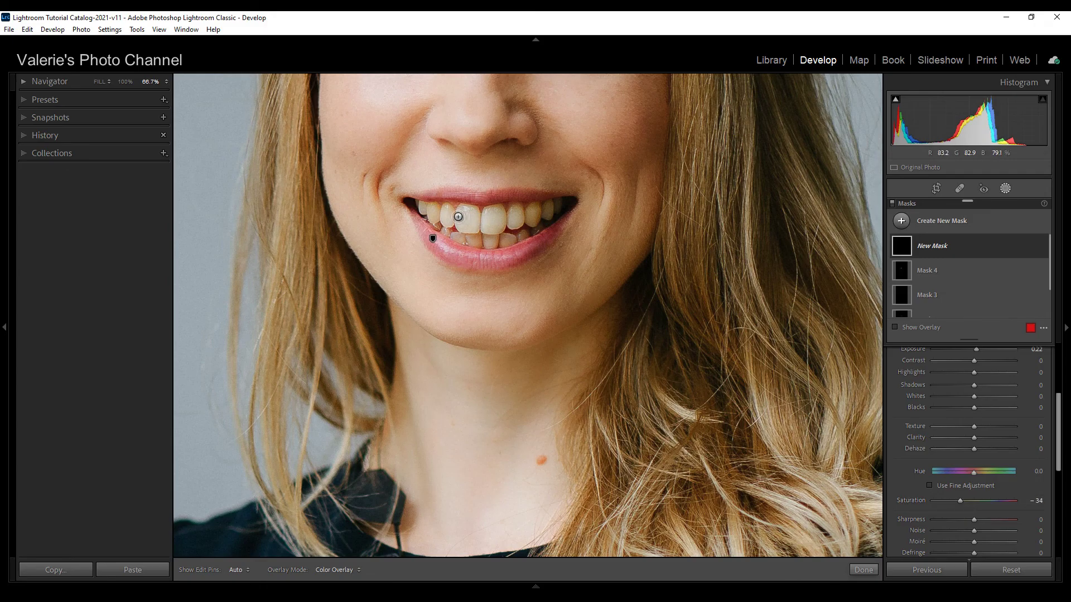
- Paint Mask 5 across the upper teeth and the remaining teeth
key(h)
mouse_move(433, 211)
mouse_down()
mouse_move(527, 220)
mouse_move(514, 222)
mouse_move(535, 214)
mouse_move(439, 216)
mouse_move(490, 234)
mouse_move(470, 237)
mouse_move(505, 238)
mouse_up()
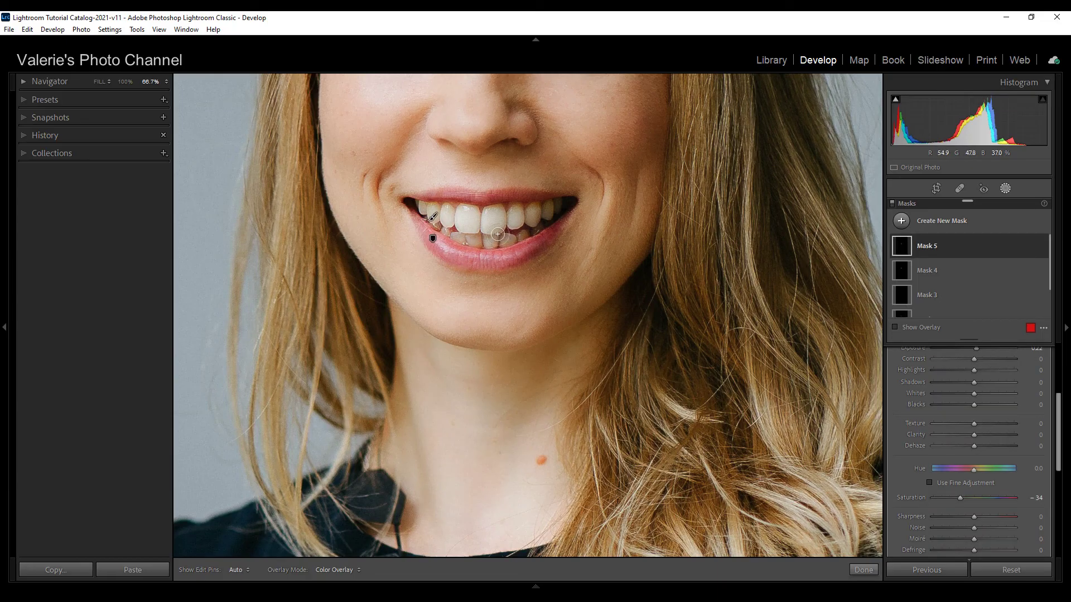
key(o)
mouse_move(550, 208)
mouse_down()
mouse_move(416, 206)
mouse_move(464, 238)
mouse_move(530, 230)
mouse_up()
key(h)
key(h)
key(o)
- Toggle Mask 5 to compare the teeth whitening, then finish mask editing
click(1042, 247)
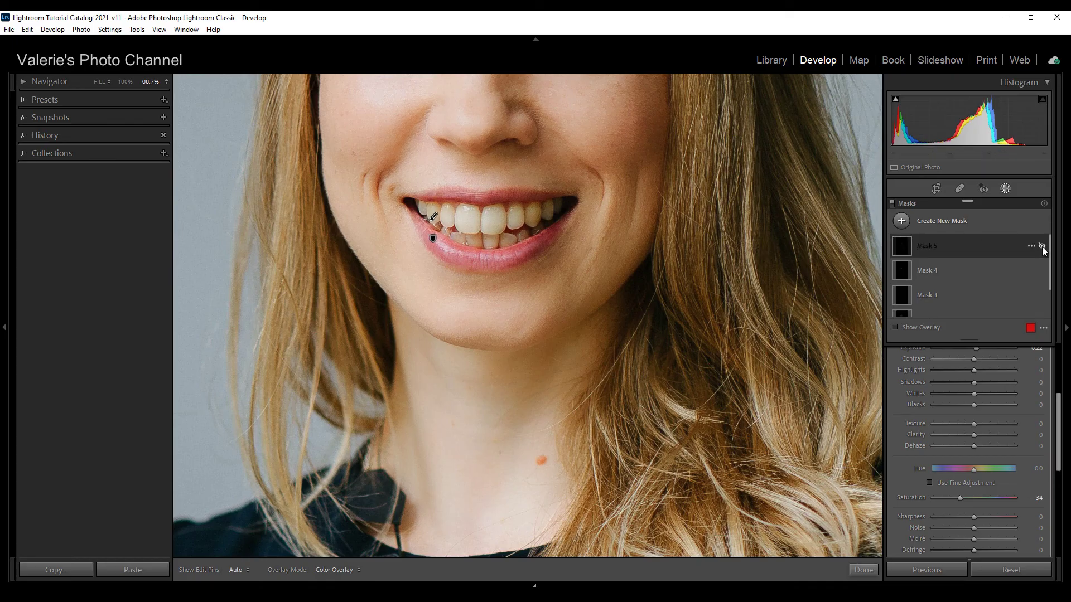
click(1041, 246)
click(863, 569)
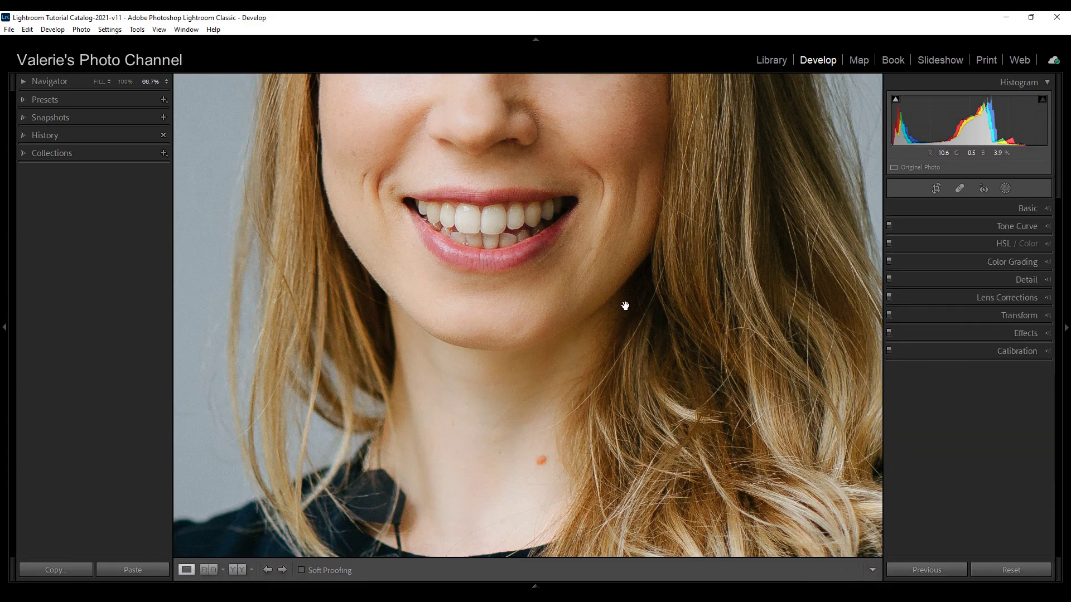
- Show the whole portrait at Fill zoom and toggle the Before view on and off to compare edits
click(604, 269)
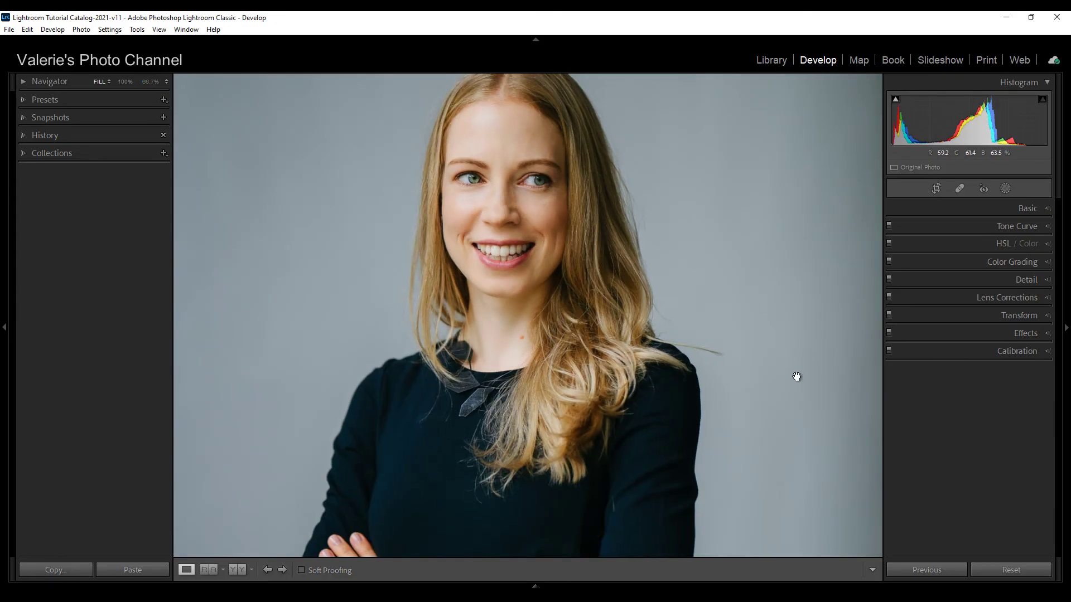
key(backslash)
key(backslash)
key(backslash)
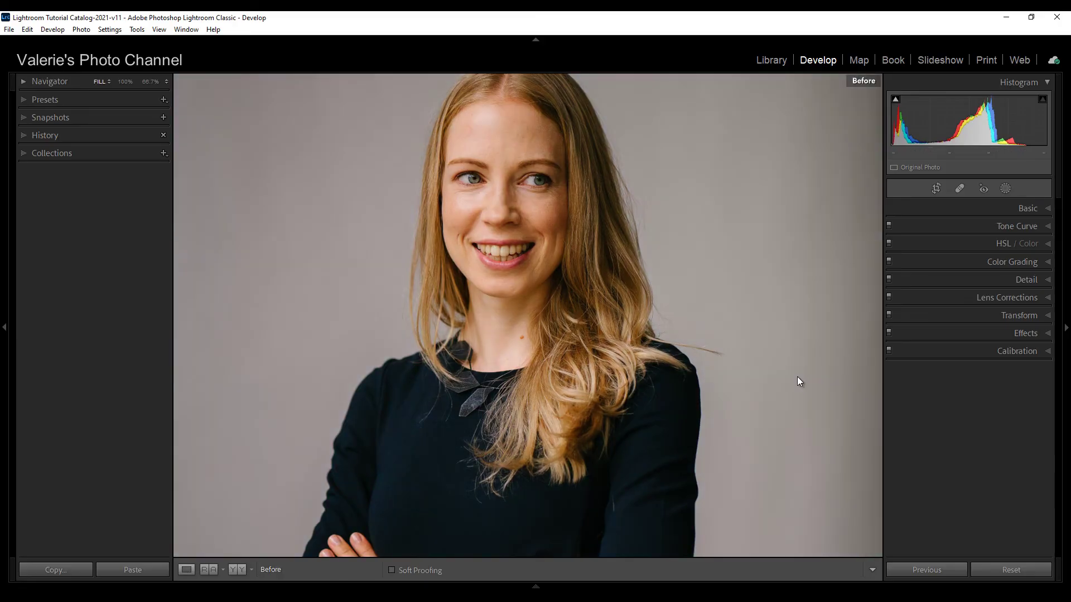
key(backslash)
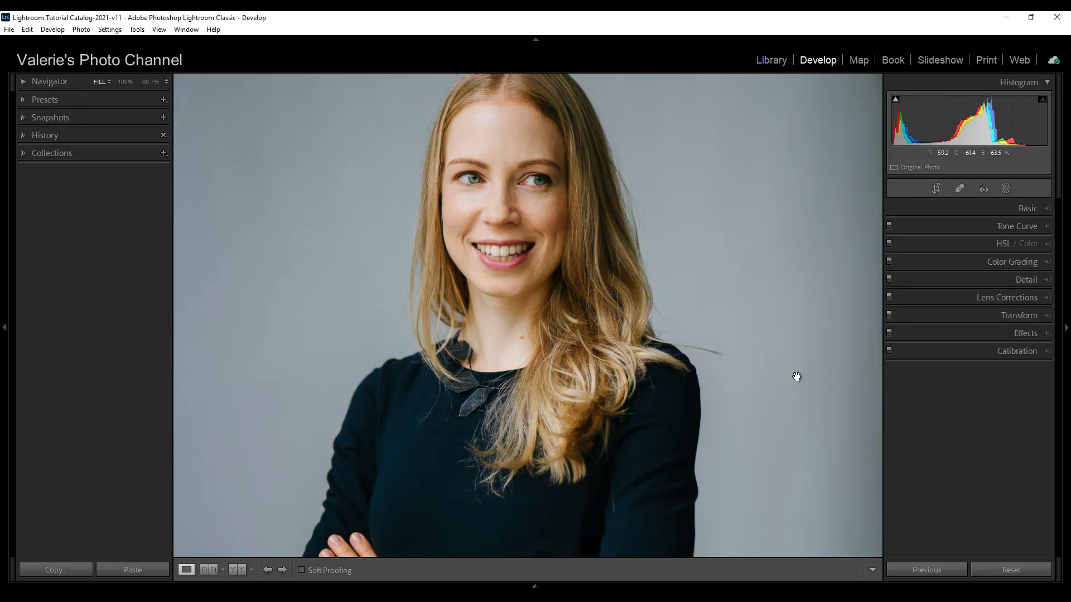